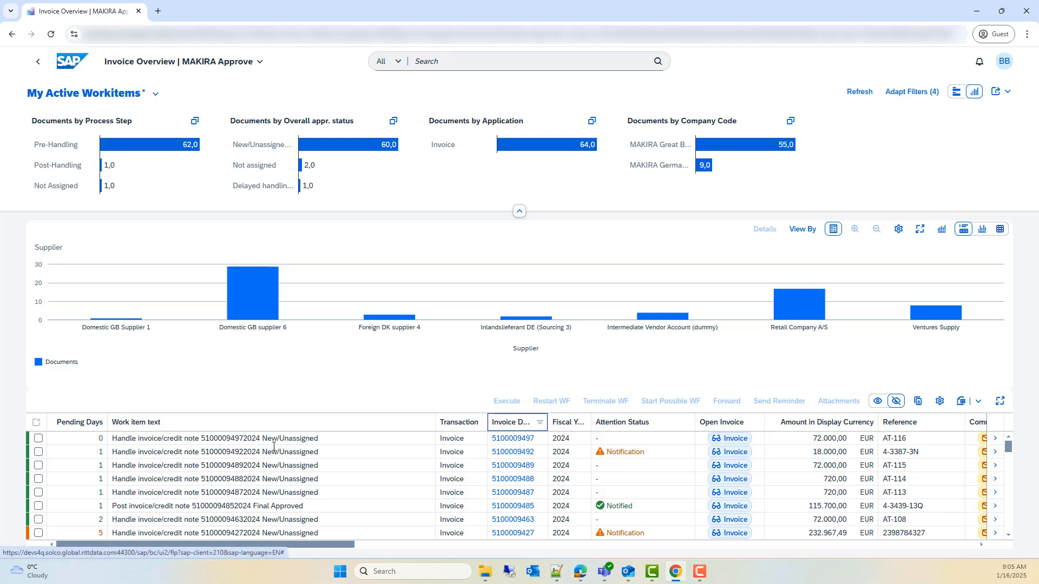
Step: Execute the work item for the invoice with reference AT-116, try to assign its referenced purchase order, and close the resulting messages
click(39, 439)
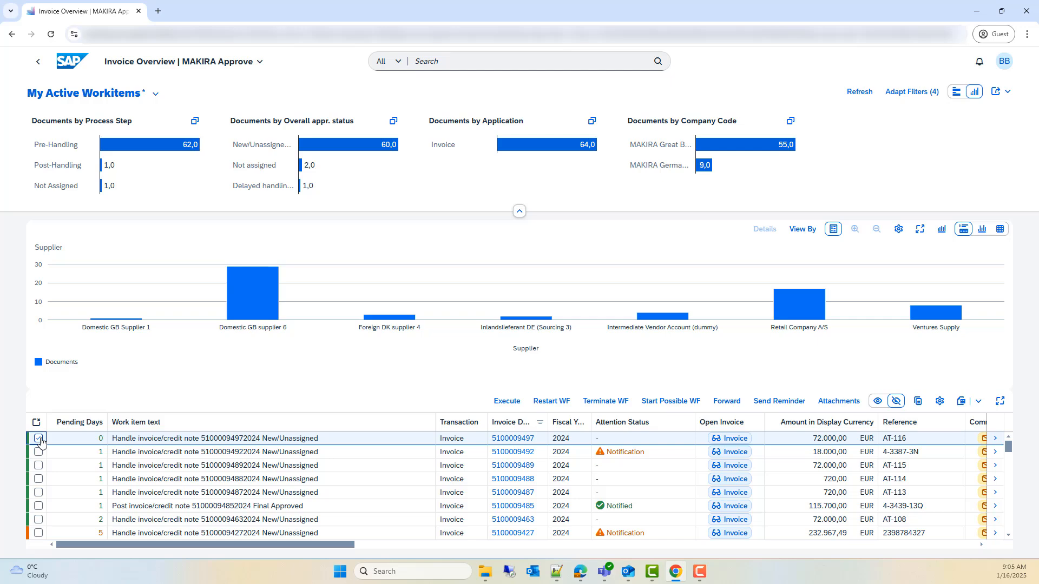
click(506, 401)
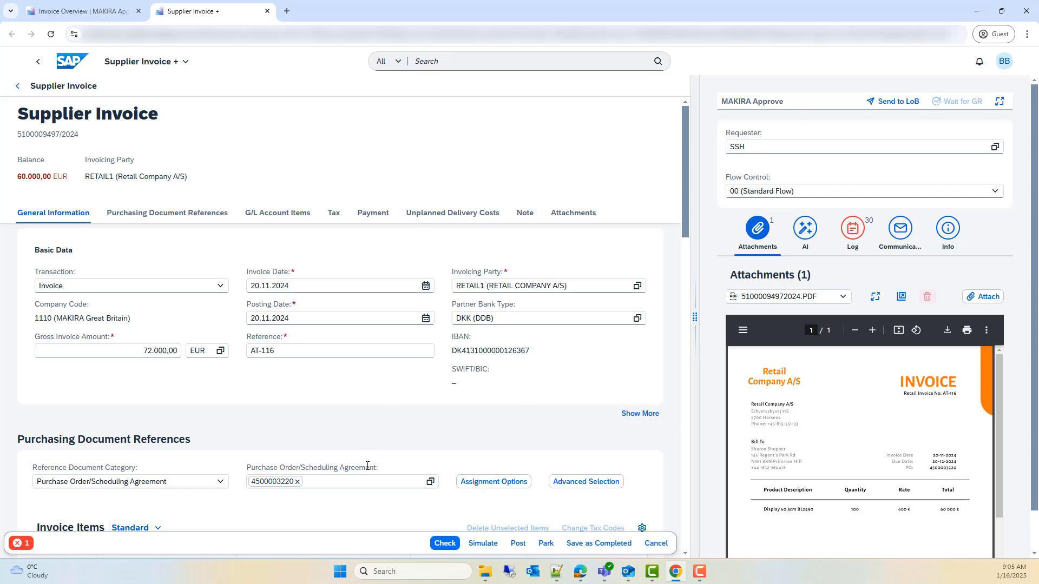
click(477, 491)
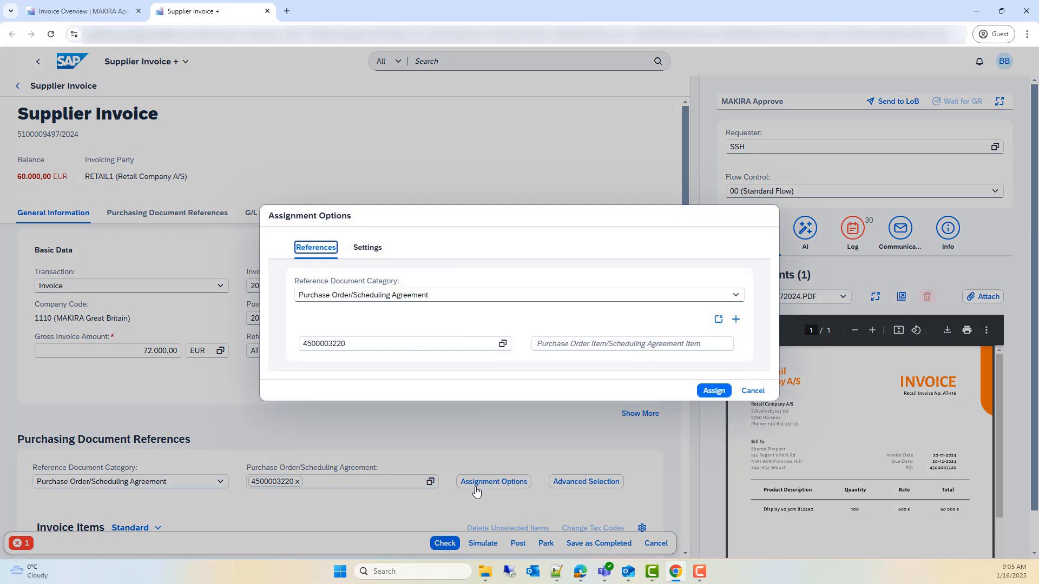
click(699, 391)
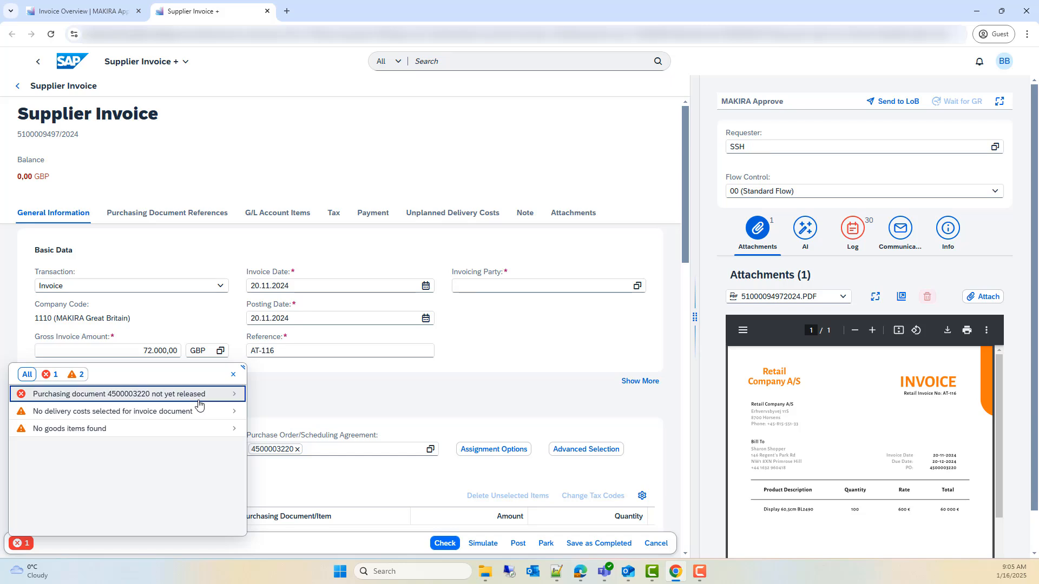
click(263, 399)
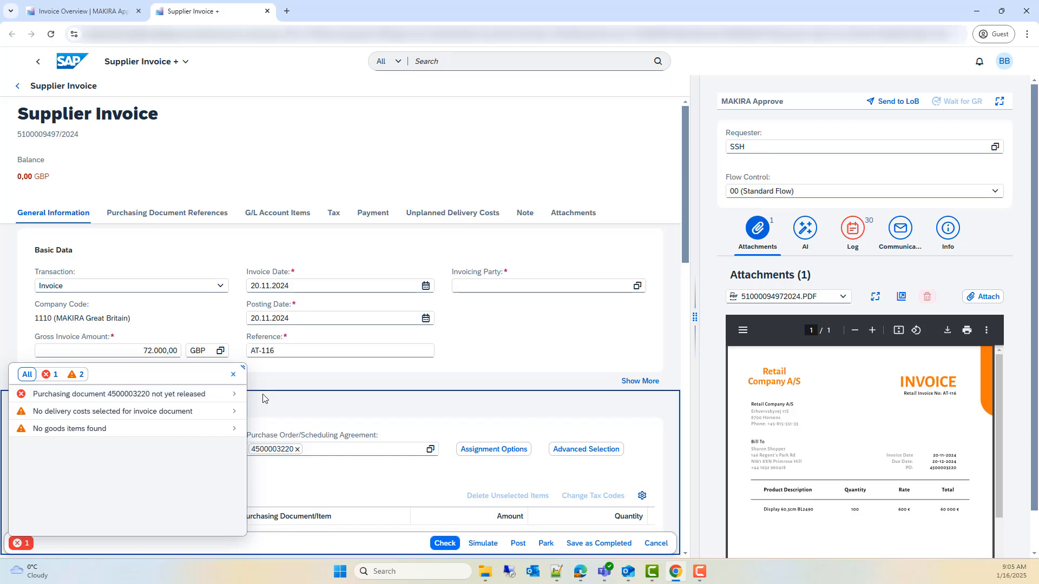
click(234, 374)
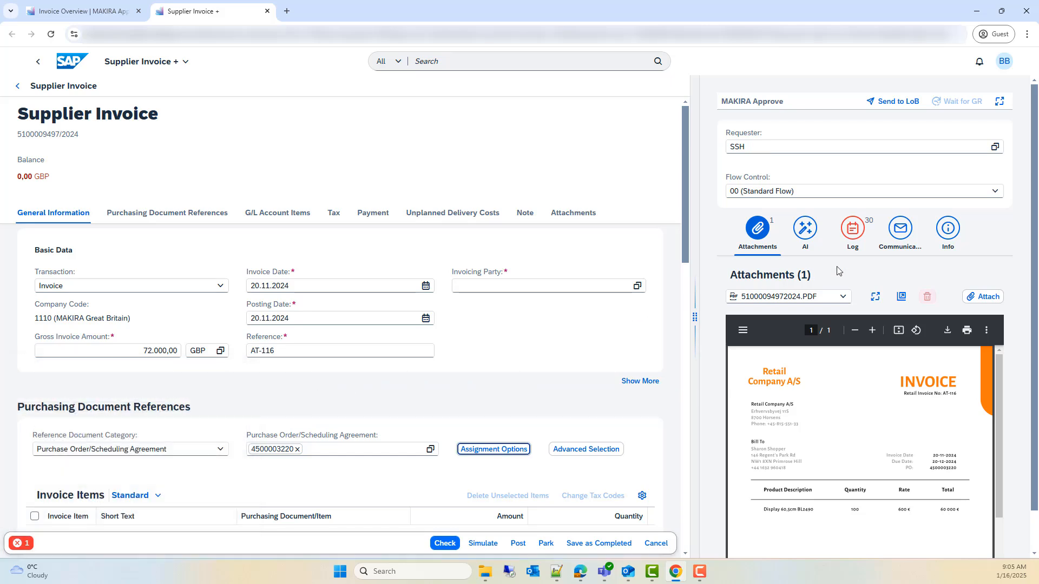
Step: Start a communication on the invoice using the LoB Inquiry scenario, keeping English as the language
click(900, 229)
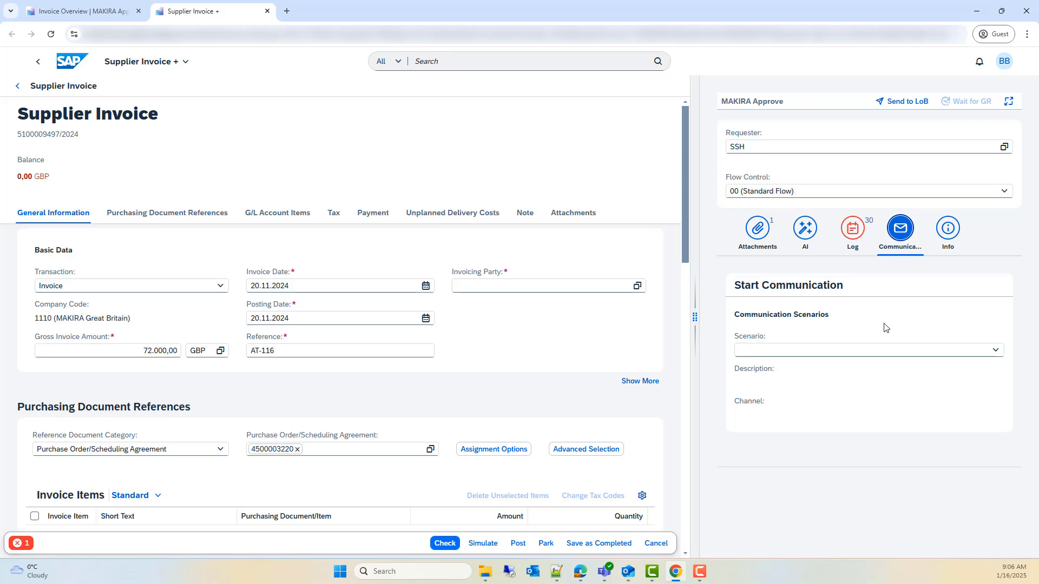
click(881, 350)
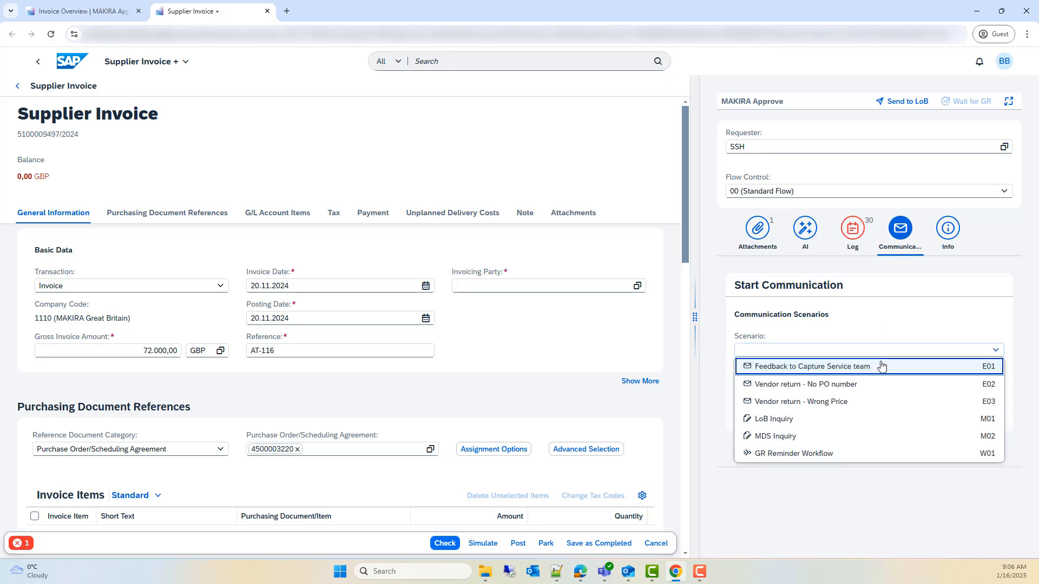
click(871, 419)
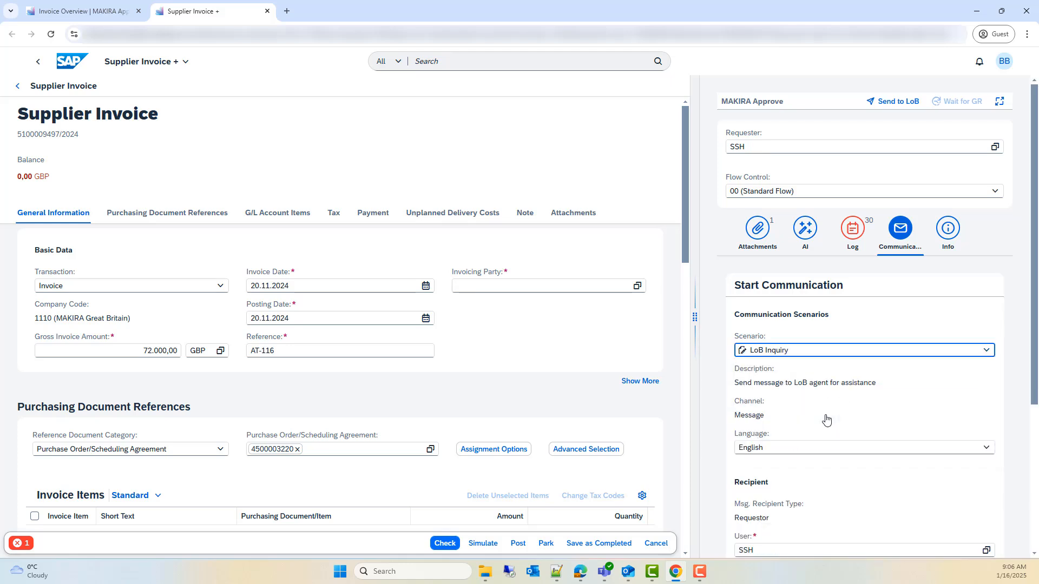
click(819, 448)
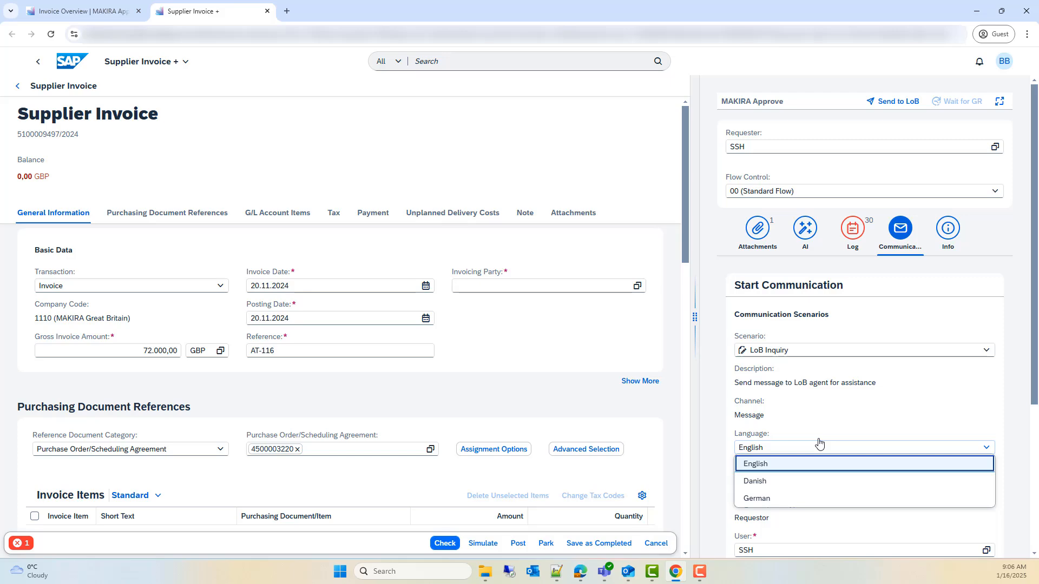
click(820, 445)
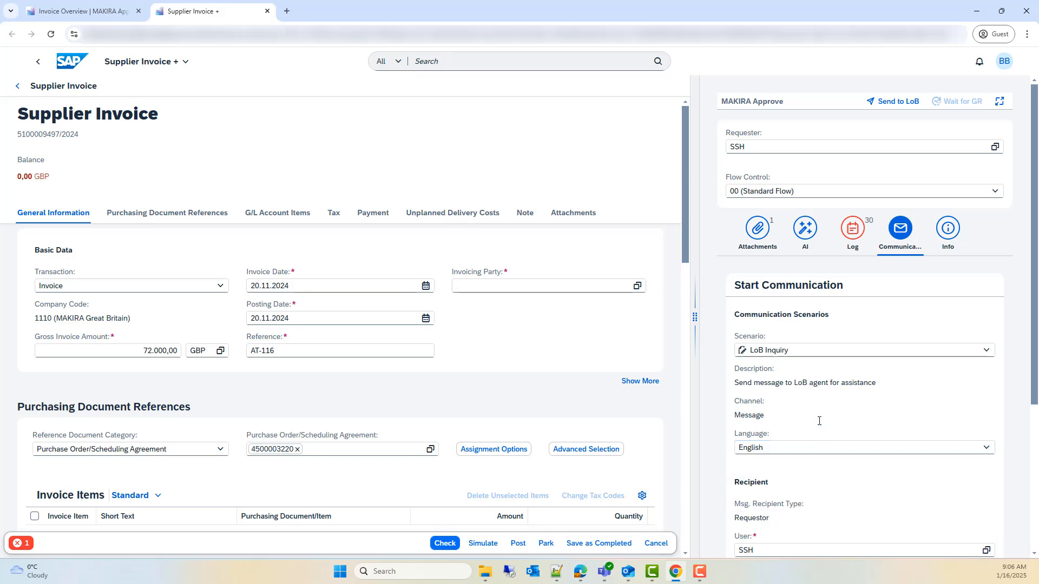
Step: Widen the communication area and replace the message's placeholder line with a request to ensure the referenced purchase order is approved
scroll(819, 443, down, 4)
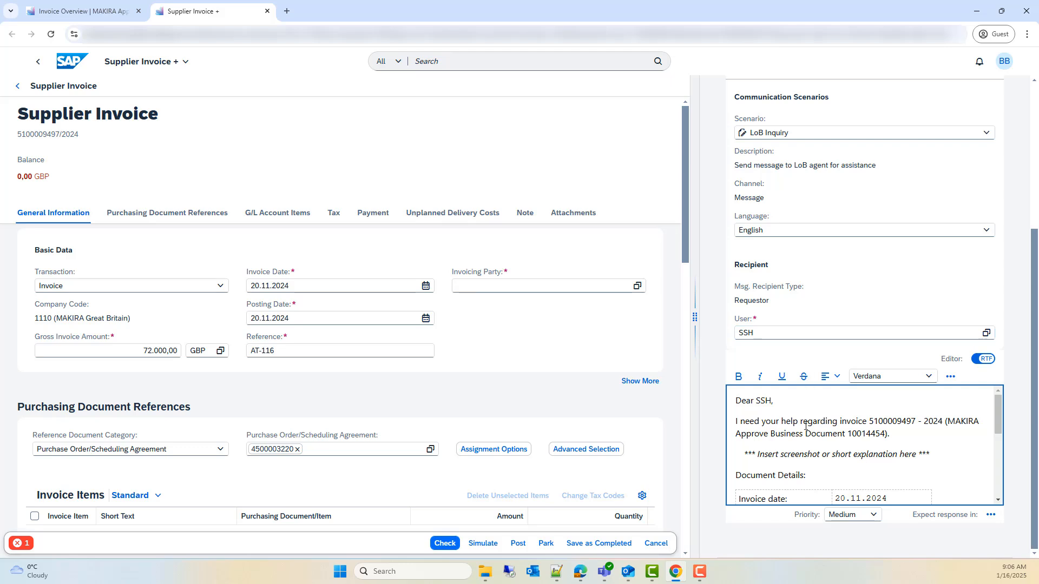
scroll(856, 434, down, 5)
scroll(856, 433, up, 5)
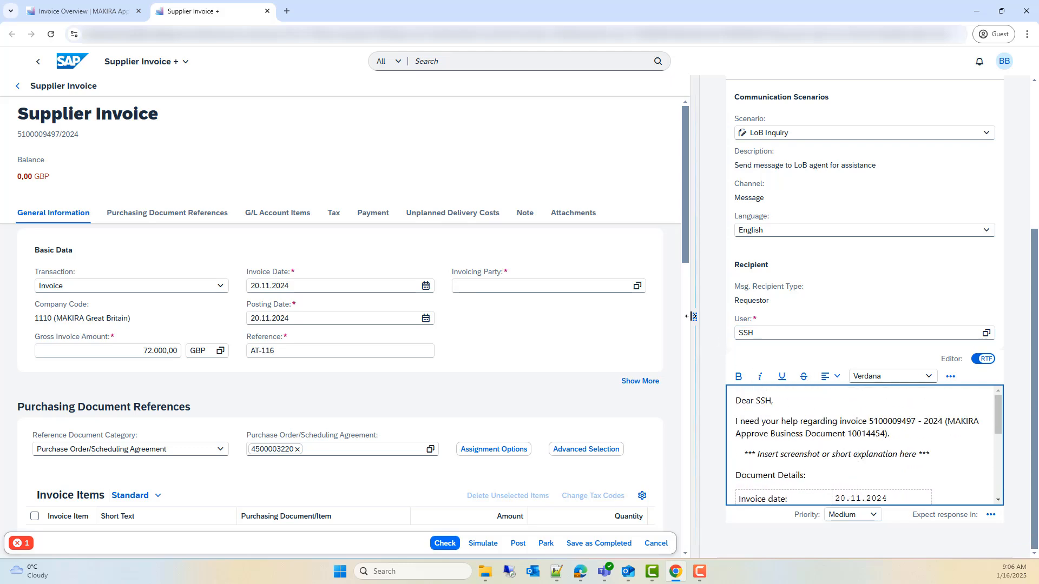
drag(695, 322, 457, 328)
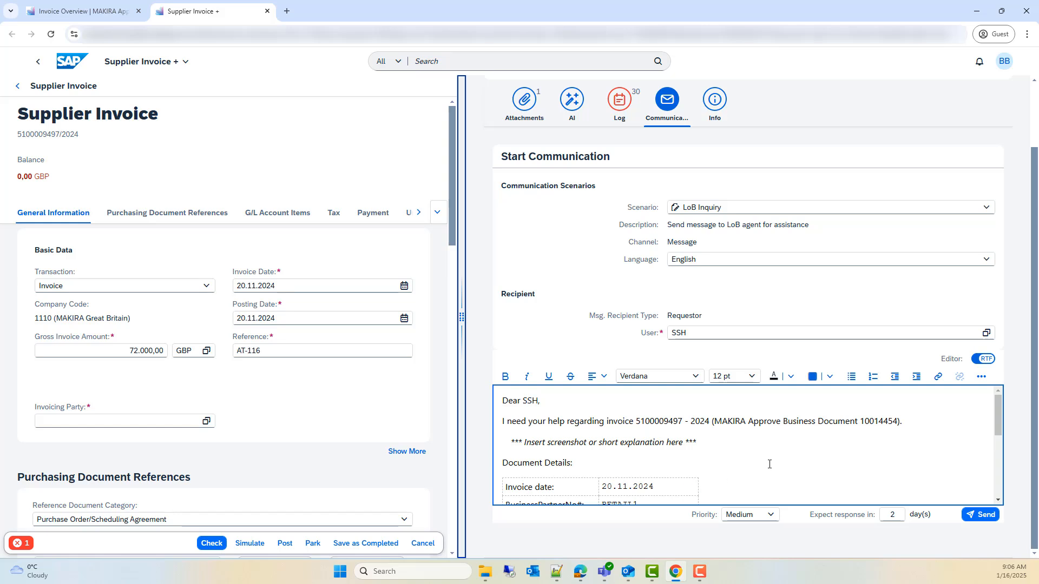
scroll(769, 464, down, 3)
scroll(770, 464, up, 3)
drag(698, 443, 504, 443)
text(P)
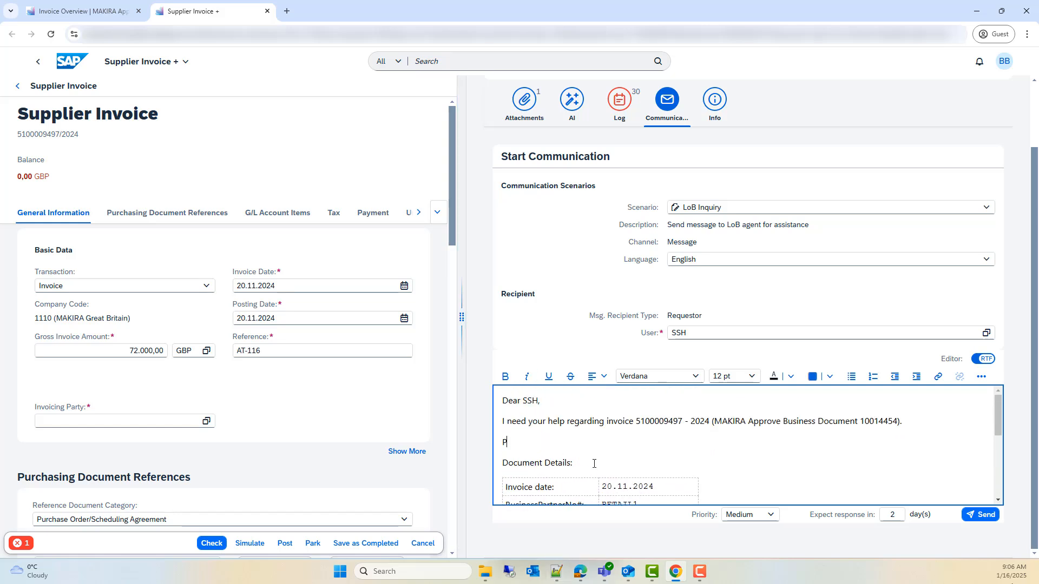
text(lease, ensure PO)
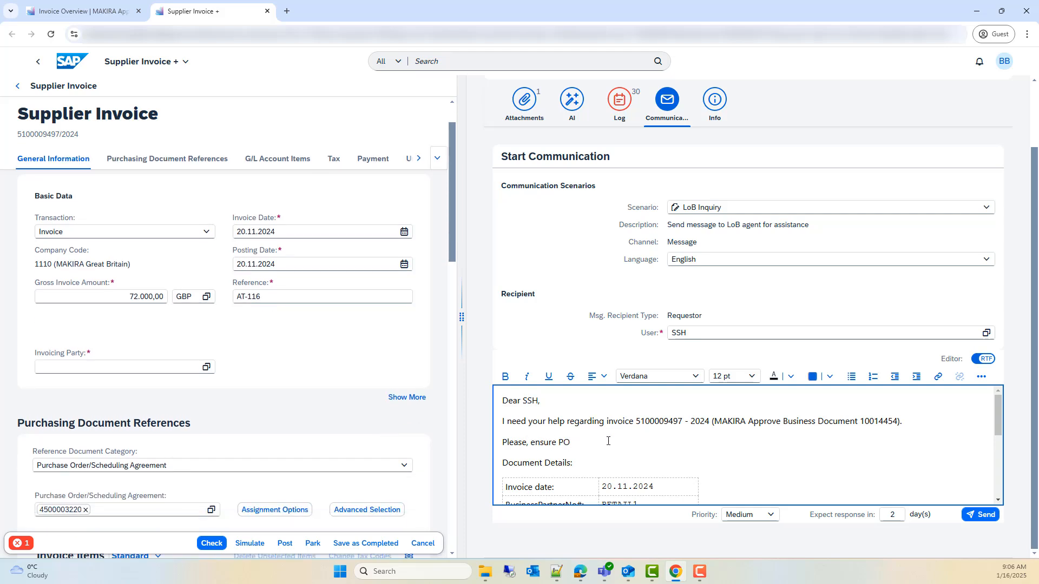
text( 4500003220 is approved.)
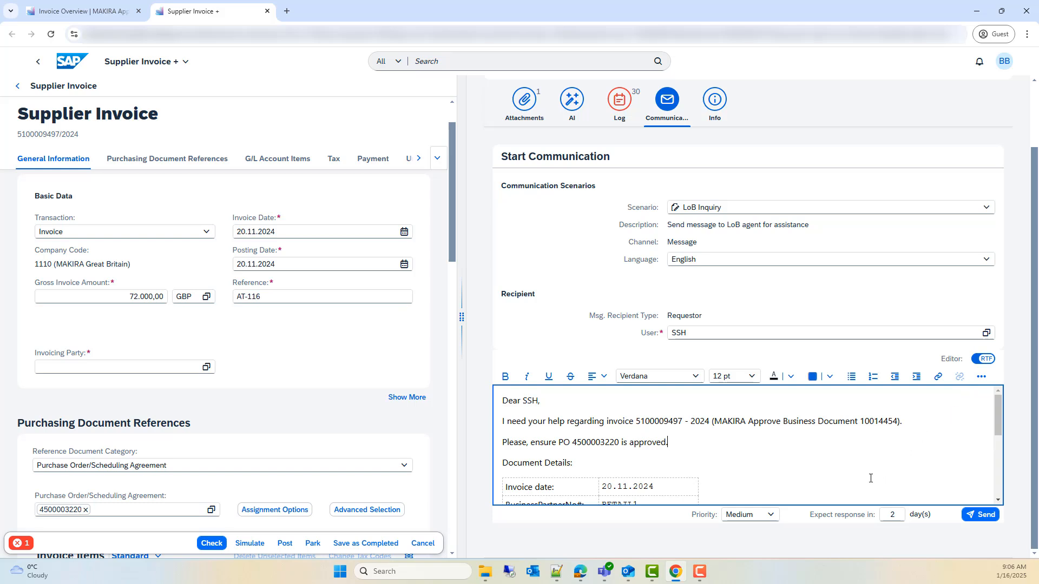
Step: Send the LoB inquiry with Medium priority and a 2-day expected response, and review it in the communication history
click(771, 518)
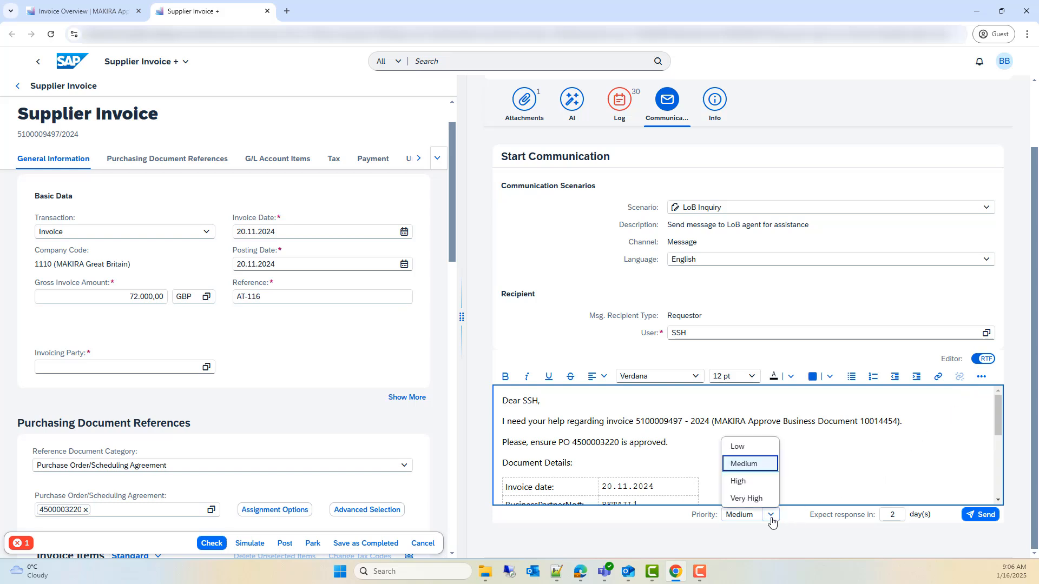
click(771, 519)
click(894, 519)
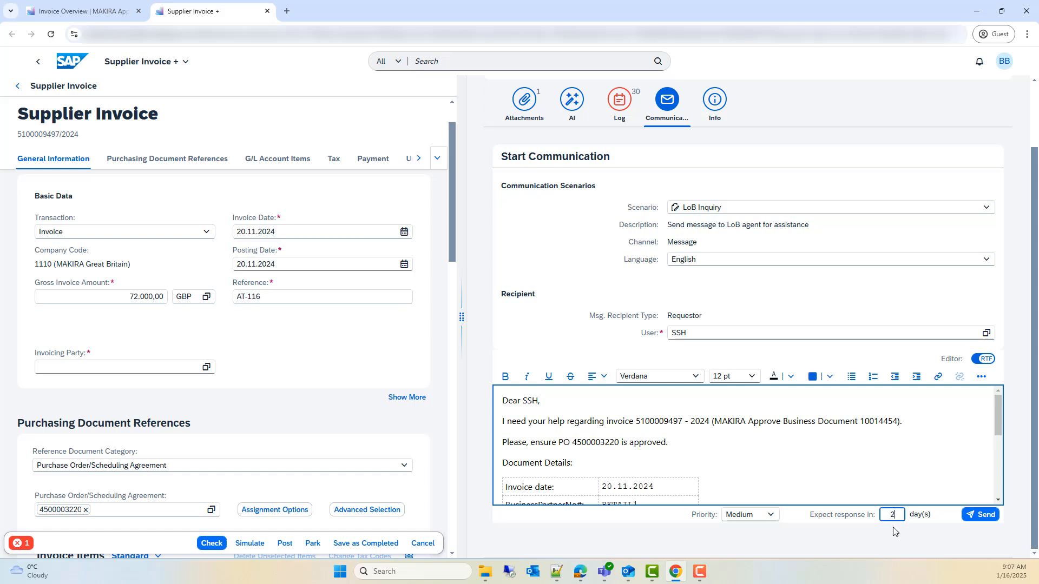
click(983, 515)
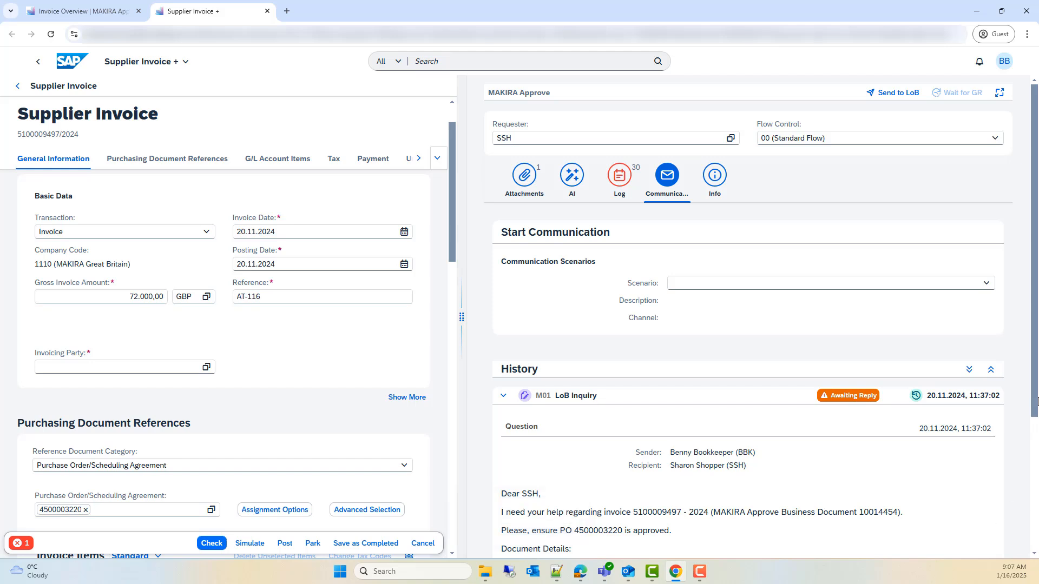
scroll(637, 447, down, 1)
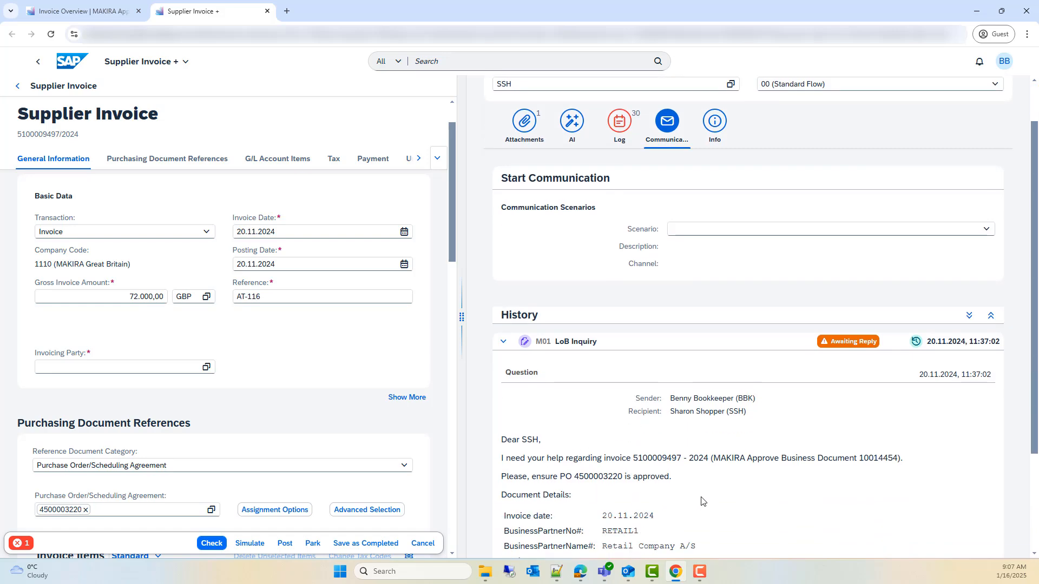
scroll(703, 502, down, 3)
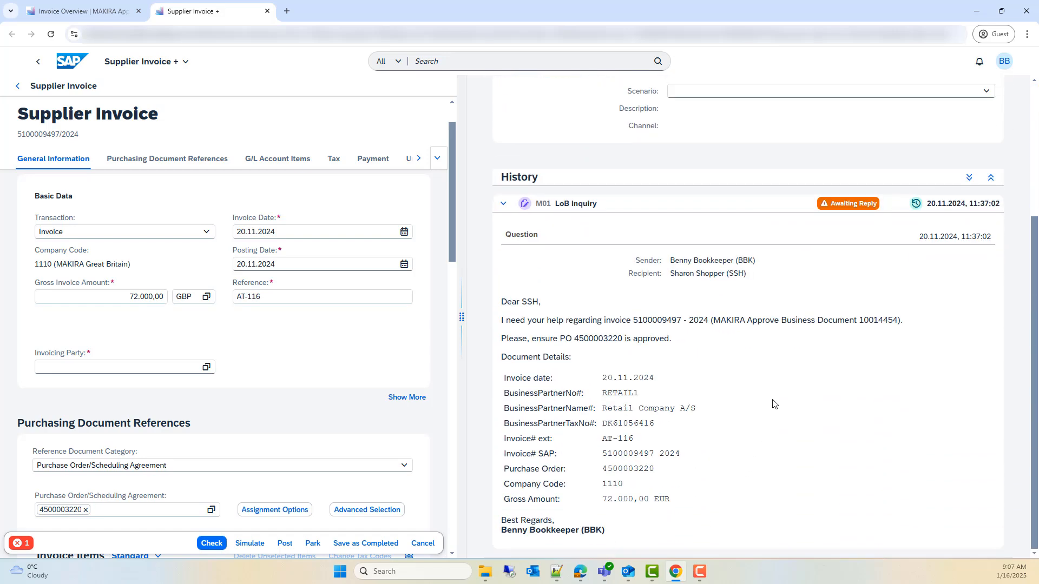
scroll(774, 404, up, 4)
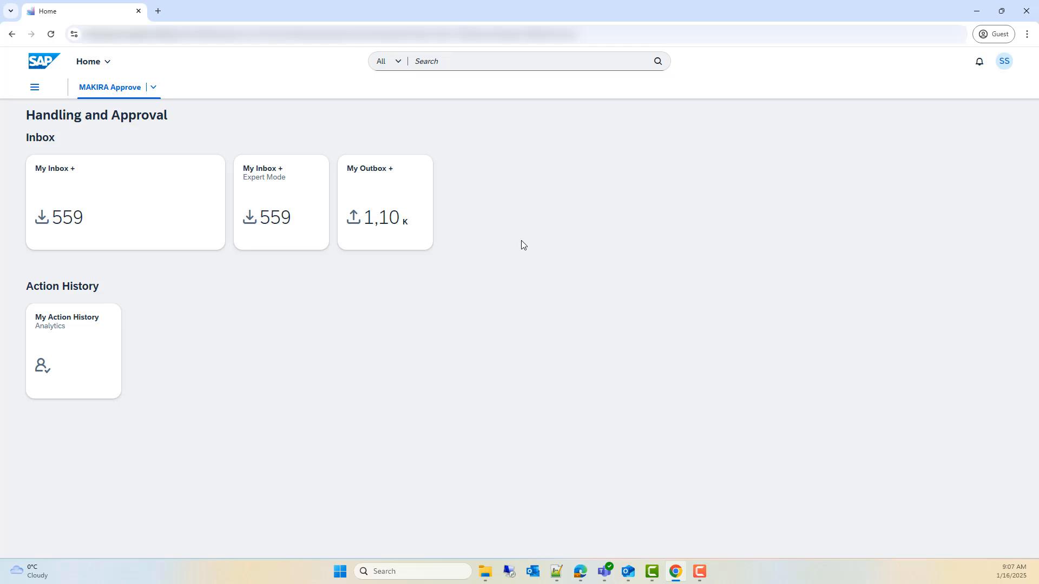
Step: In the requester's inbox, reply to the new message that the purchase order has now been released, sorry for the delay
click(161, 214)
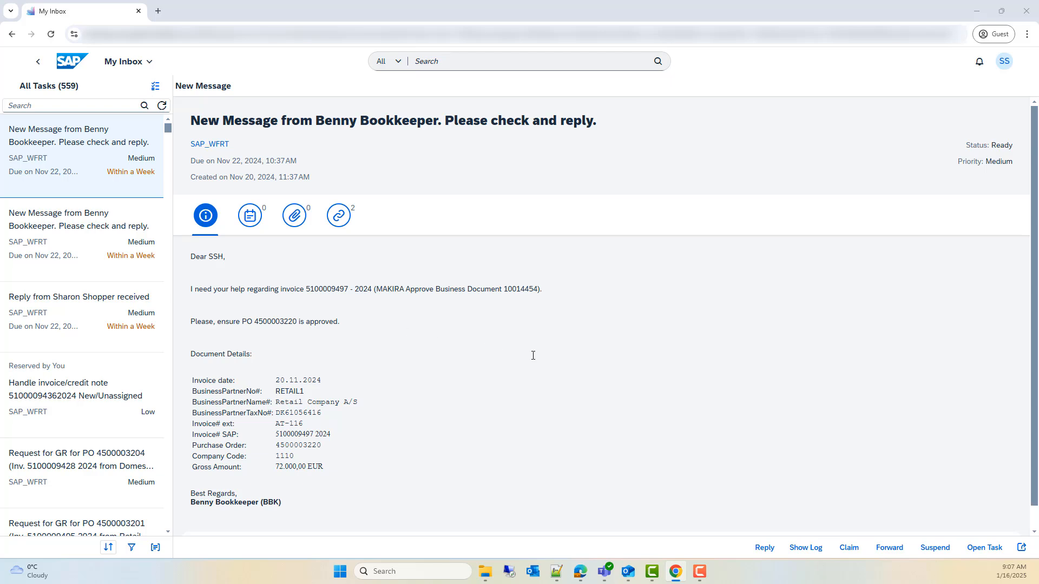
click(765, 548)
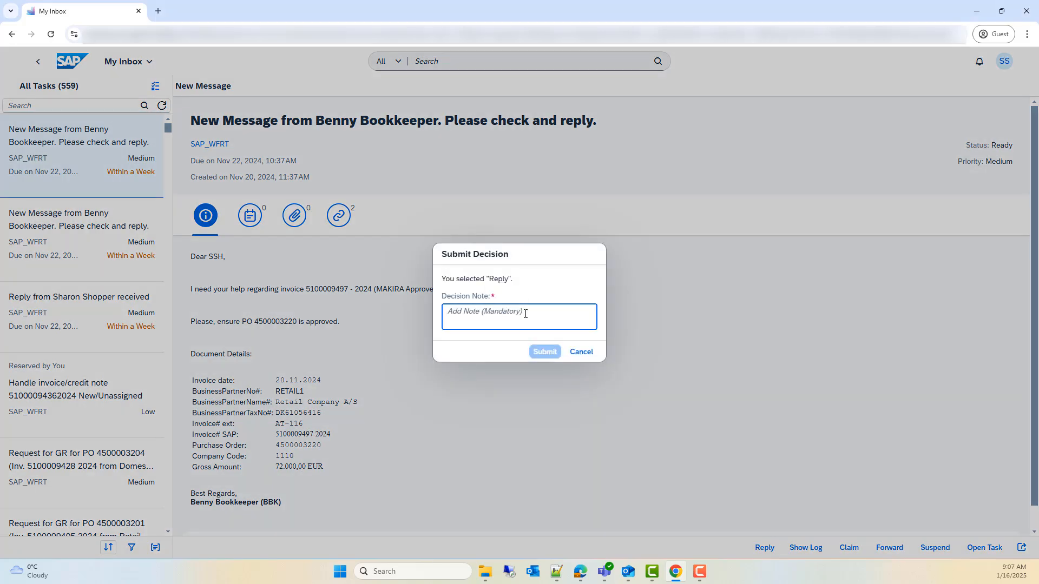
text(PO 4500003220 has now been released,)
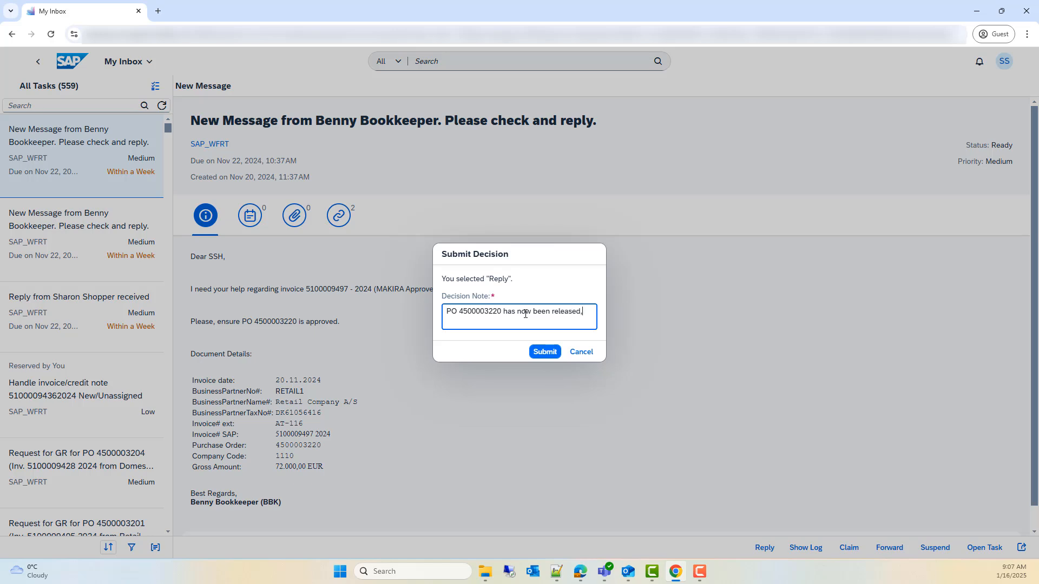
text( sorry for the delay.)
click(544, 352)
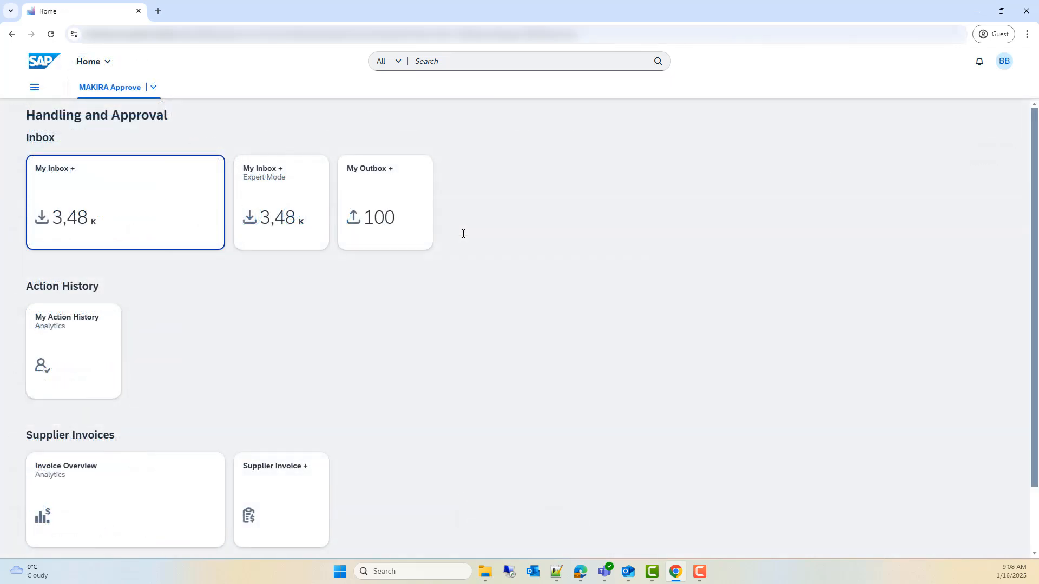
Step: Open the requester's response from the bookkeeper's notifications and submit the Accept Reply decision
click(980, 61)
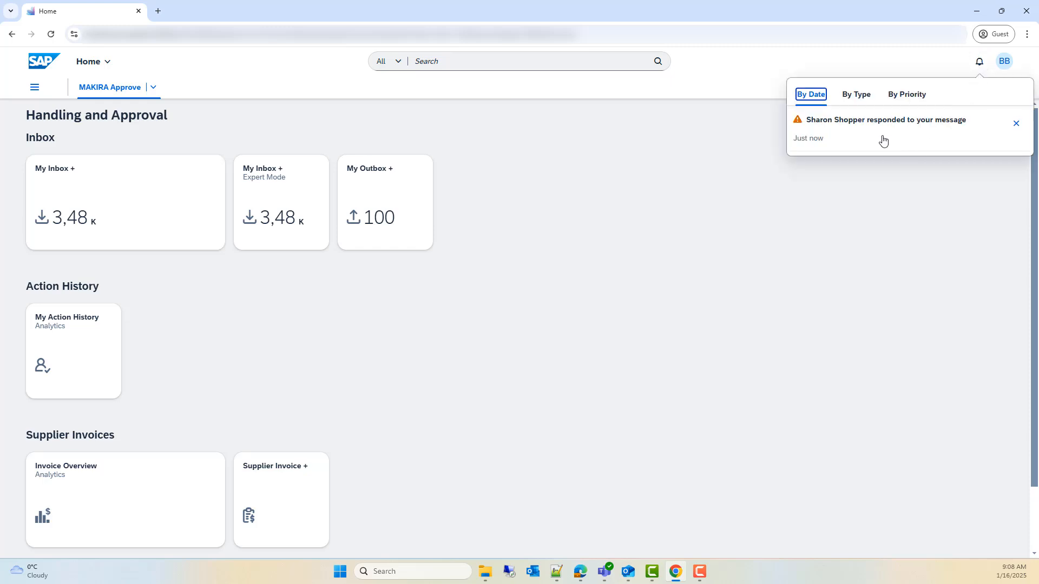
click(883, 139)
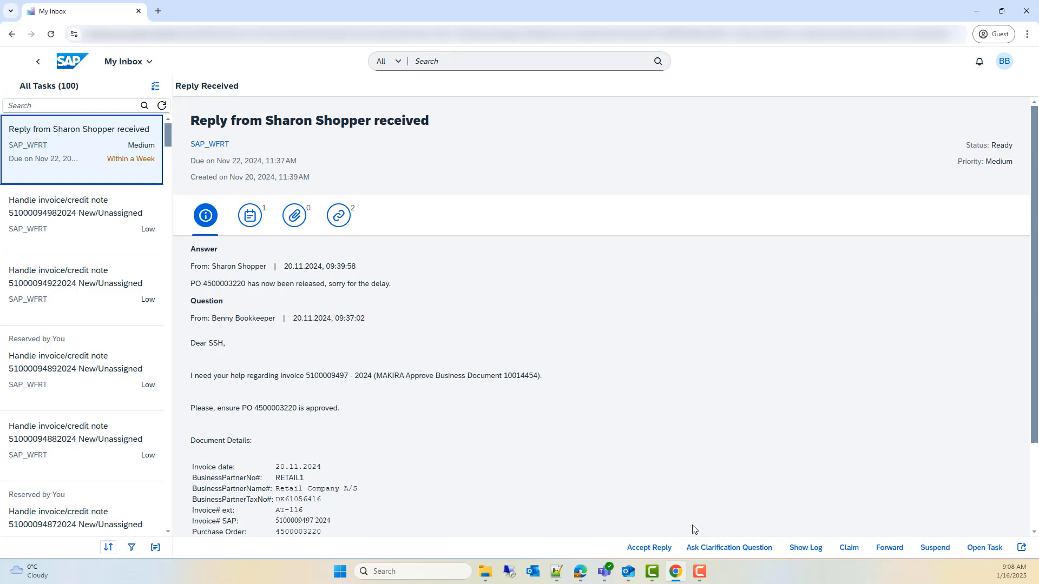
click(657, 545)
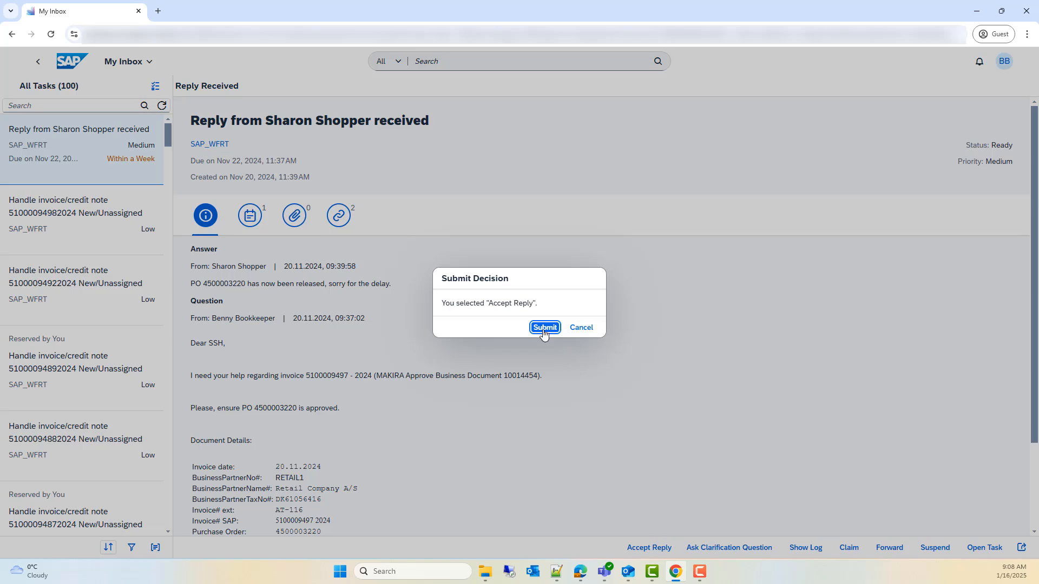
click(544, 328)
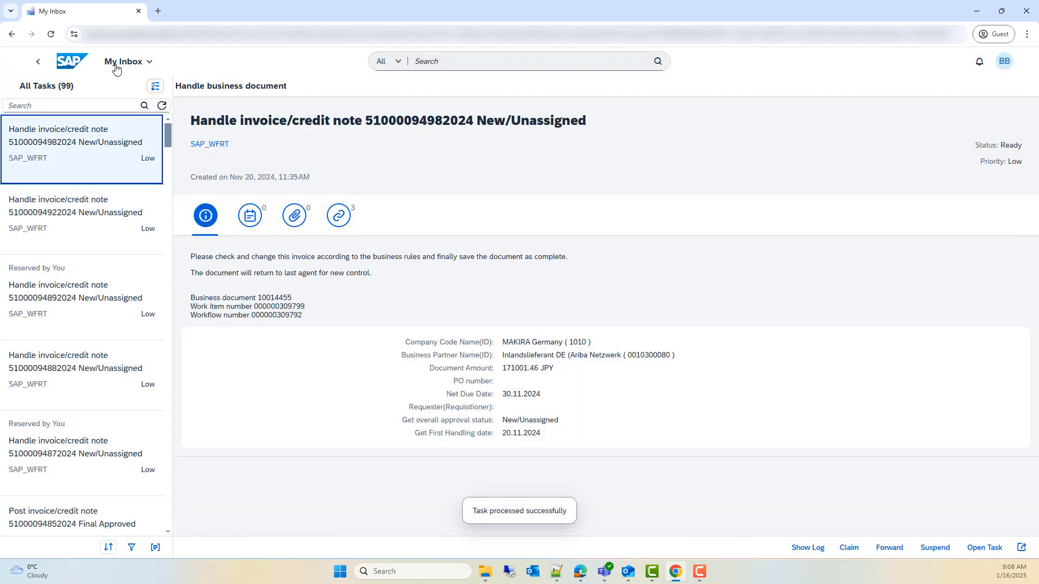
Step: Reopen the invoice with reference AT-116 by executing its work item in Invoice Overview, and open its communication section
click(78, 63)
click(149, 496)
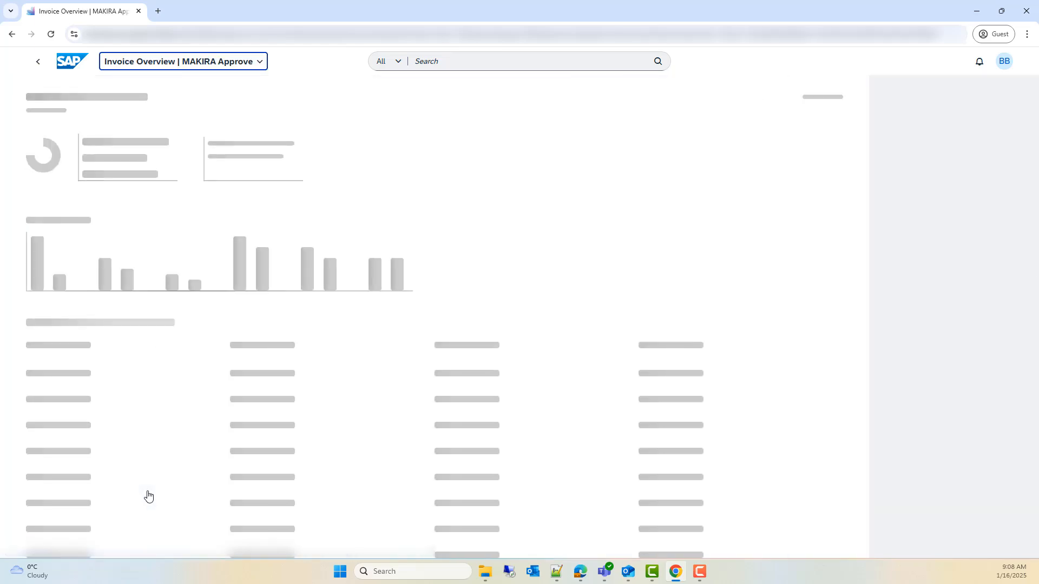
click(39, 452)
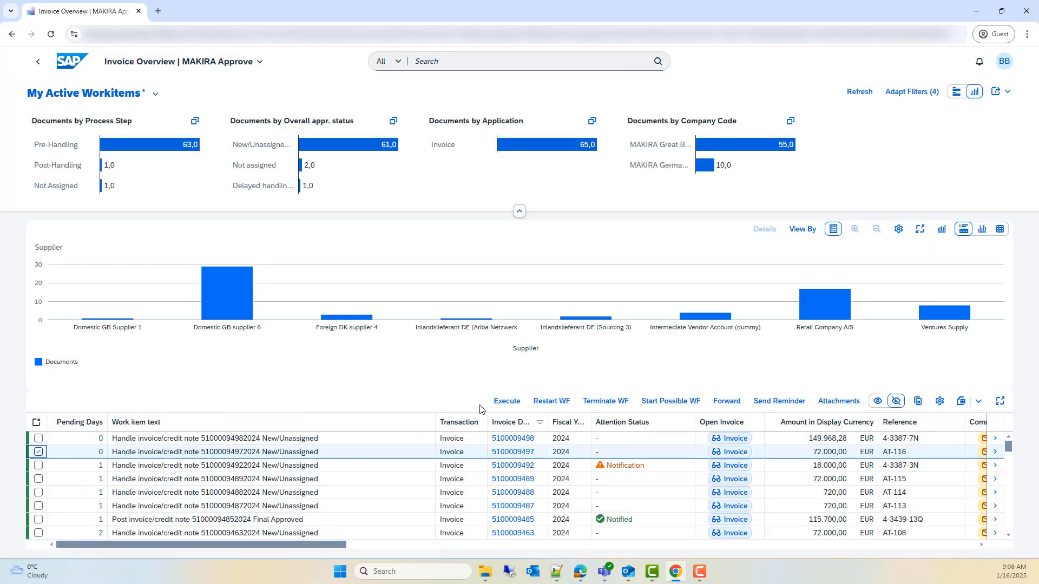
click(506, 401)
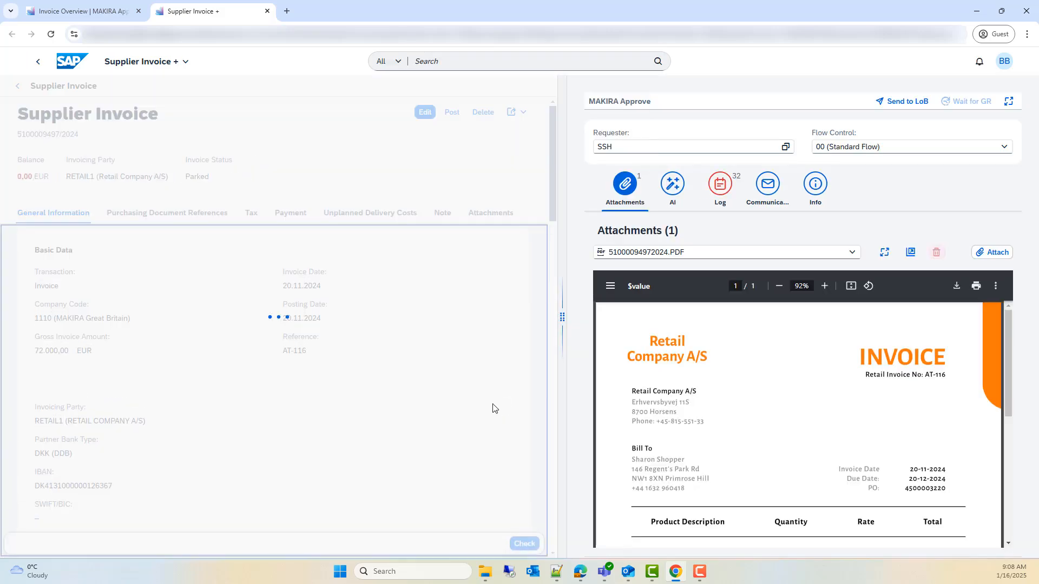
click(762, 196)
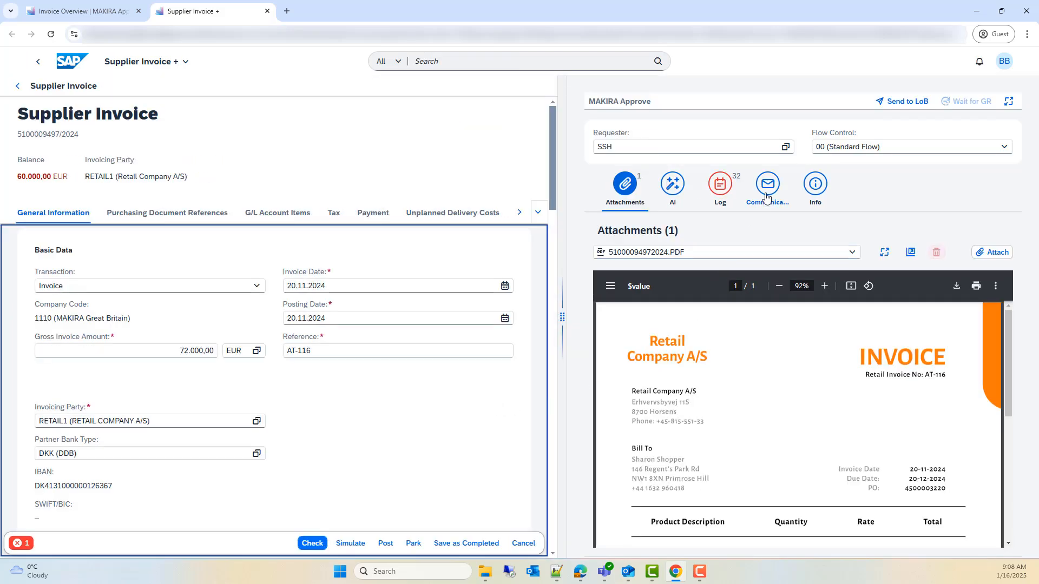
Step: Read the requester's answer and the original LoB inquiry in the communication history, and widen the invoice form
scroll(759, 292, down, 1)
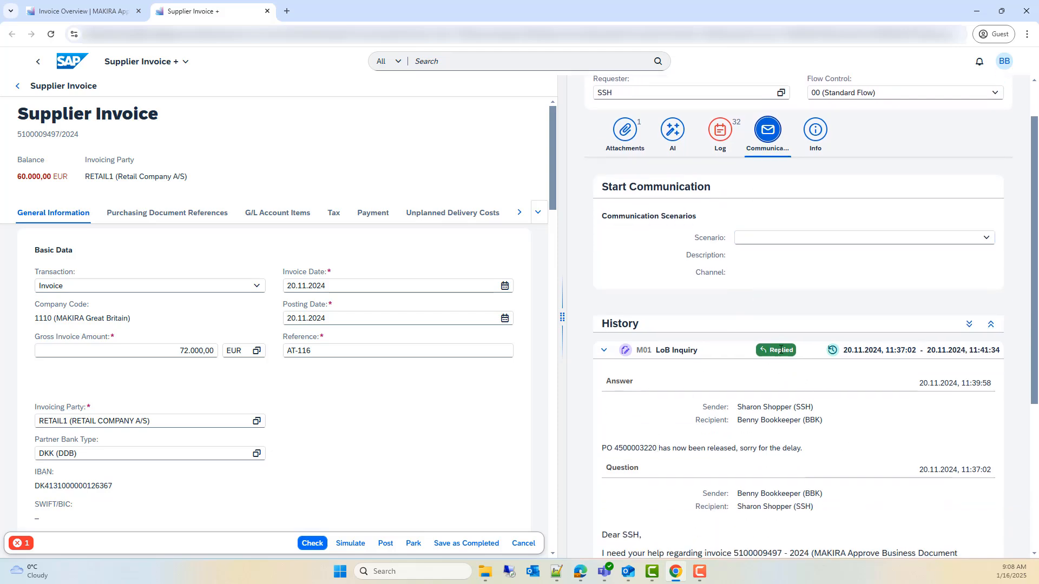
scroll(756, 359, down, 4)
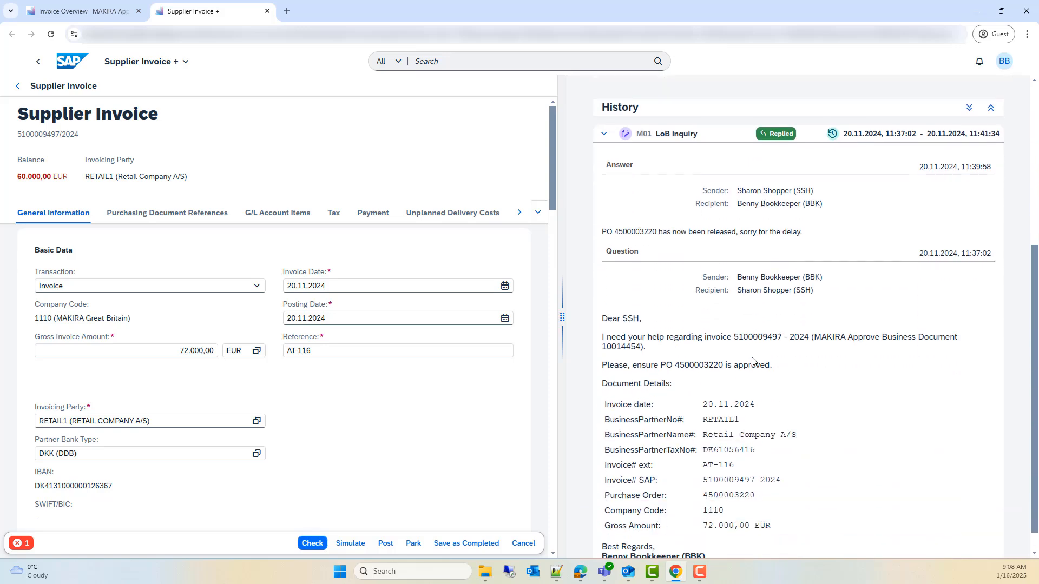
drag(563, 325, 715, 325)
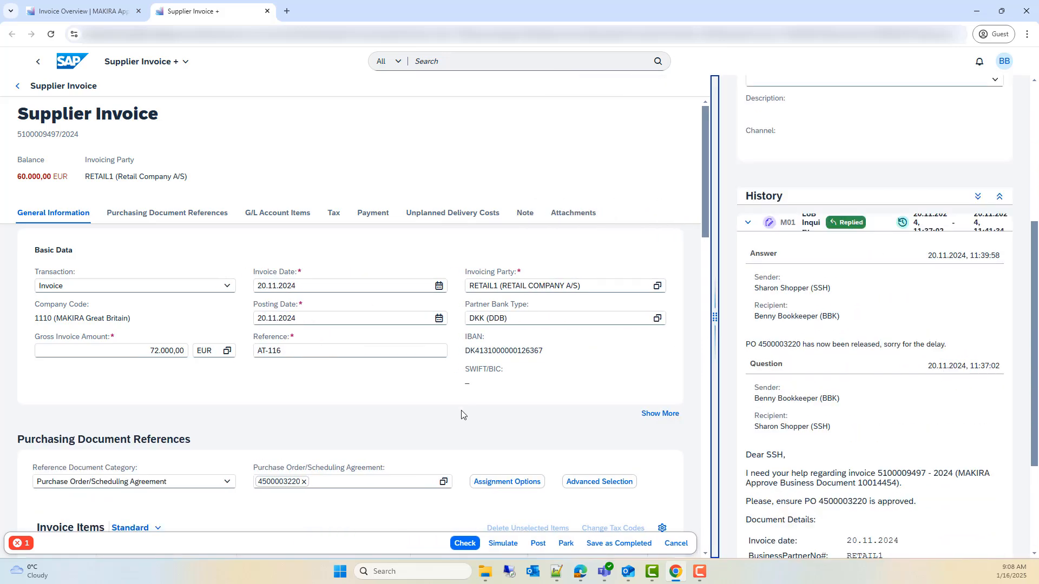
Step: Reassign the released purchase order to invoice AT-116 and save the invoice as completed
click(536, 483)
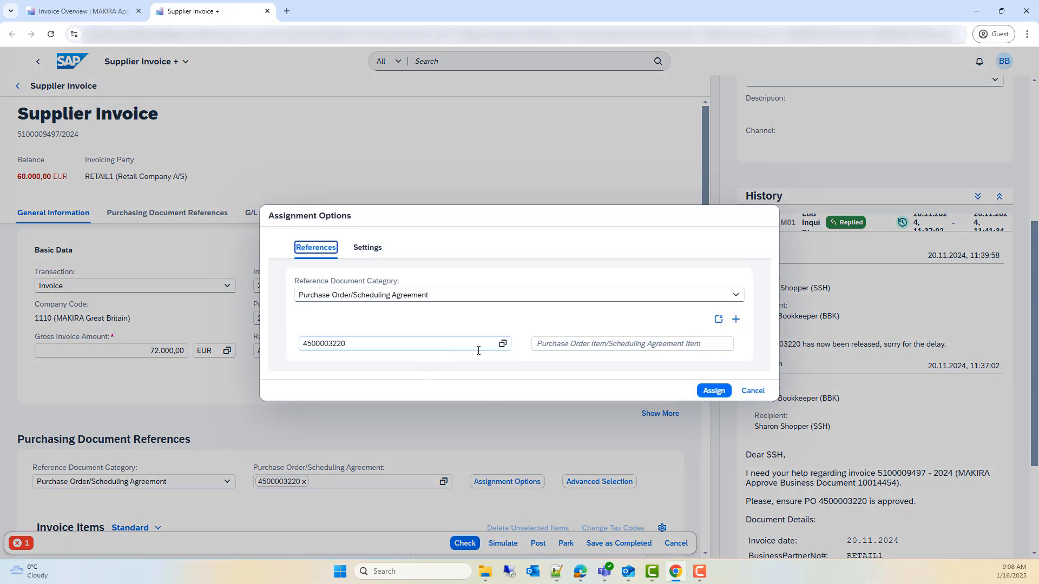
click(709, 390)
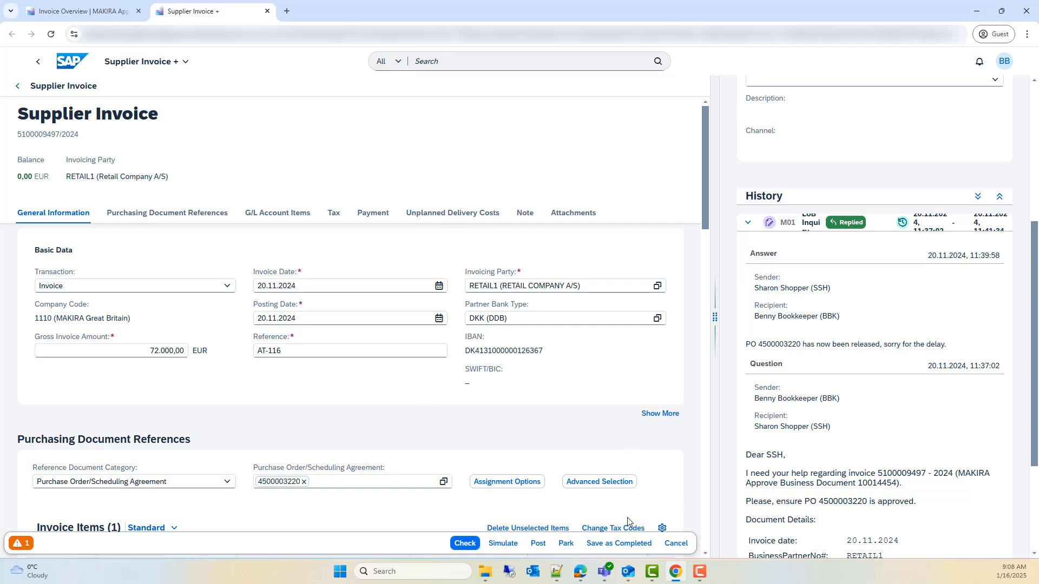
click(614, 545)
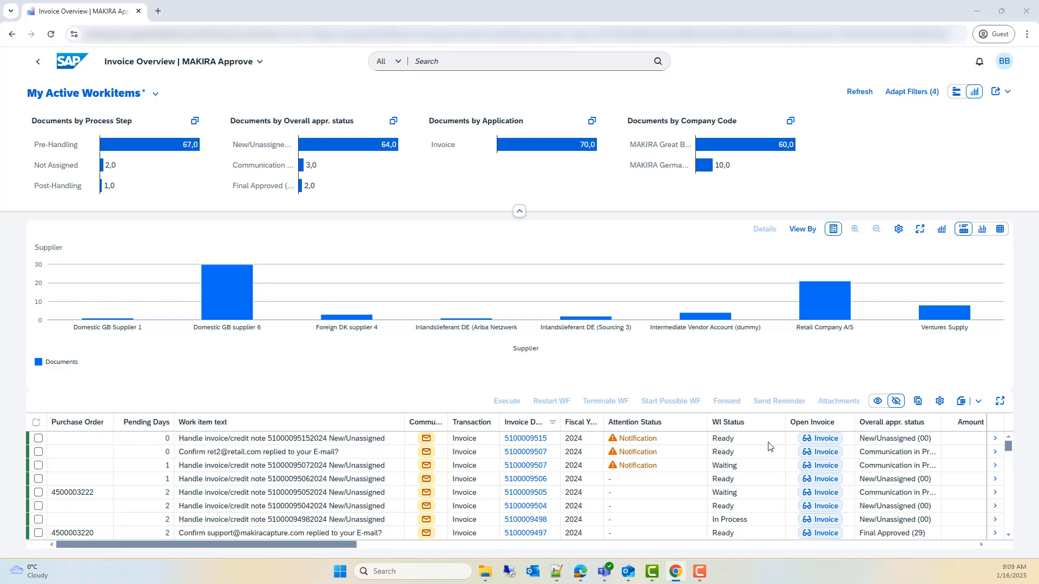
click(819, 438)
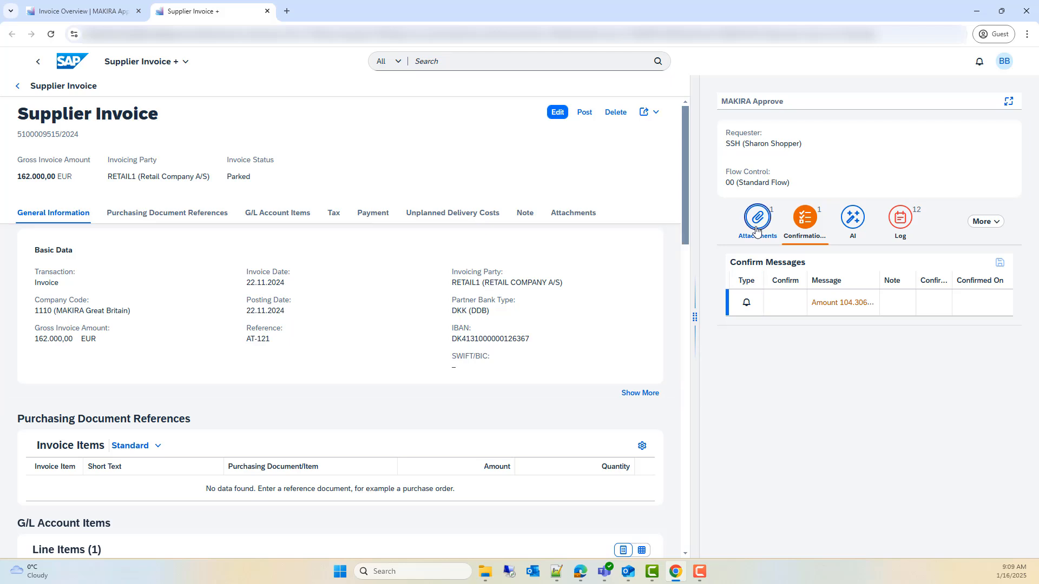
click(757, 229)
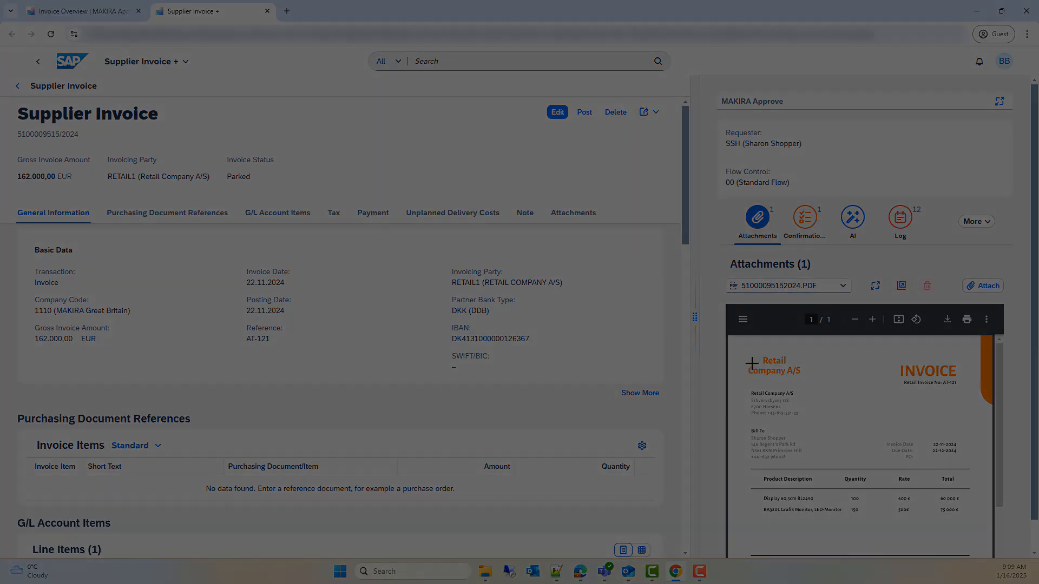
drag(741, 348, 991, 482)
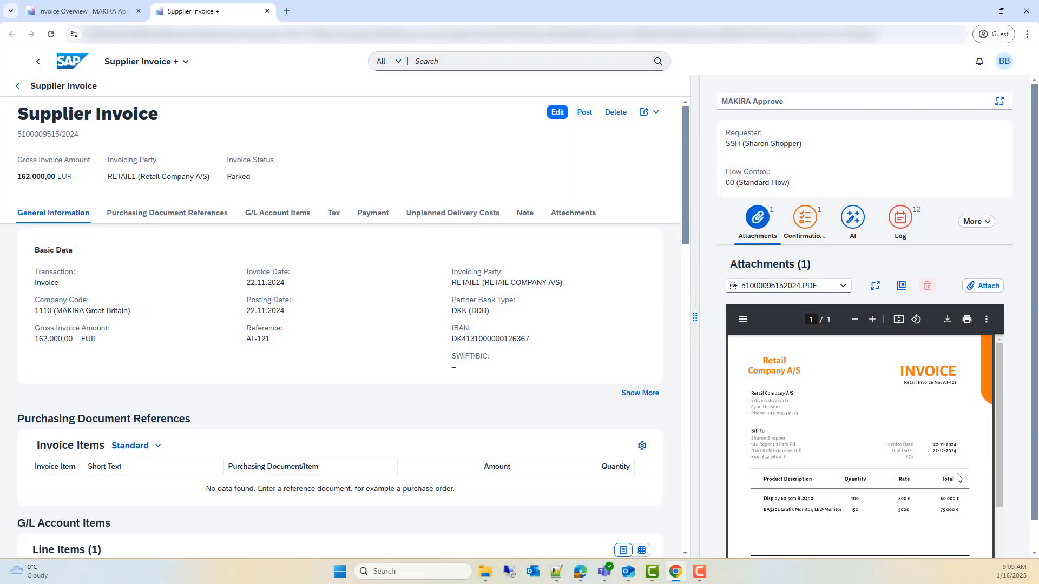
click(267, 11)
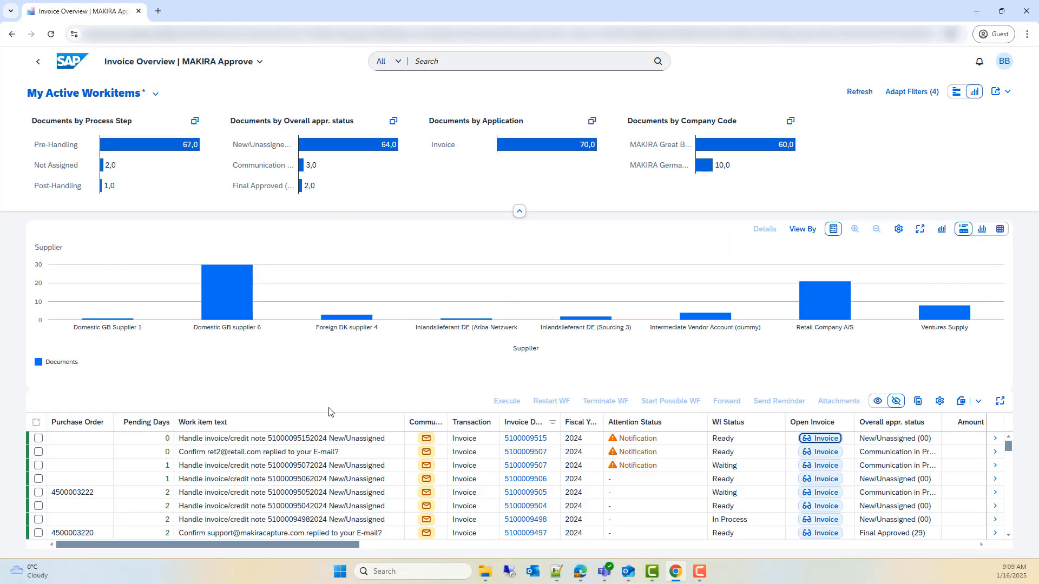
click(427, 443)
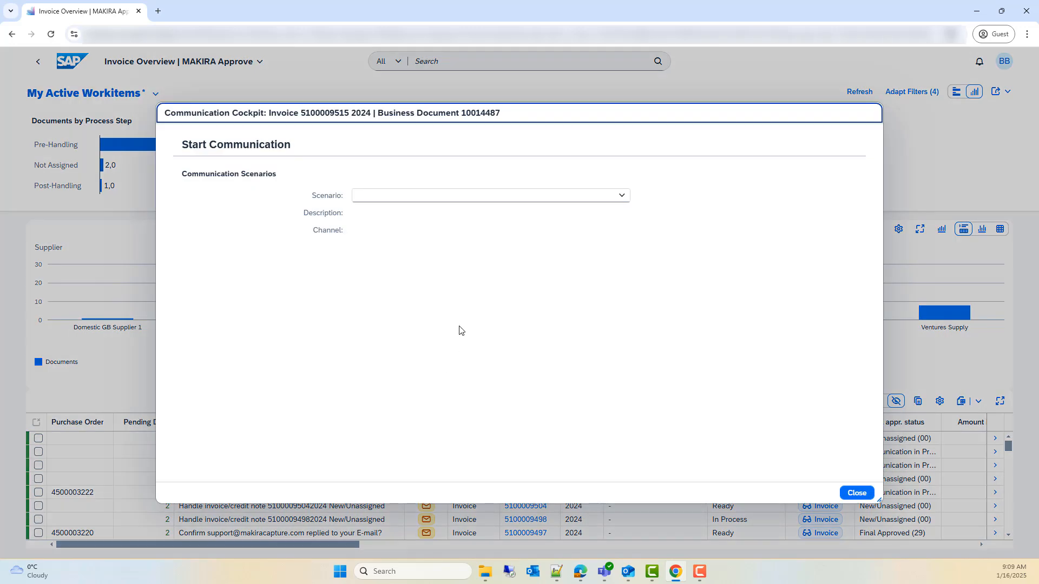
click(496, 200)
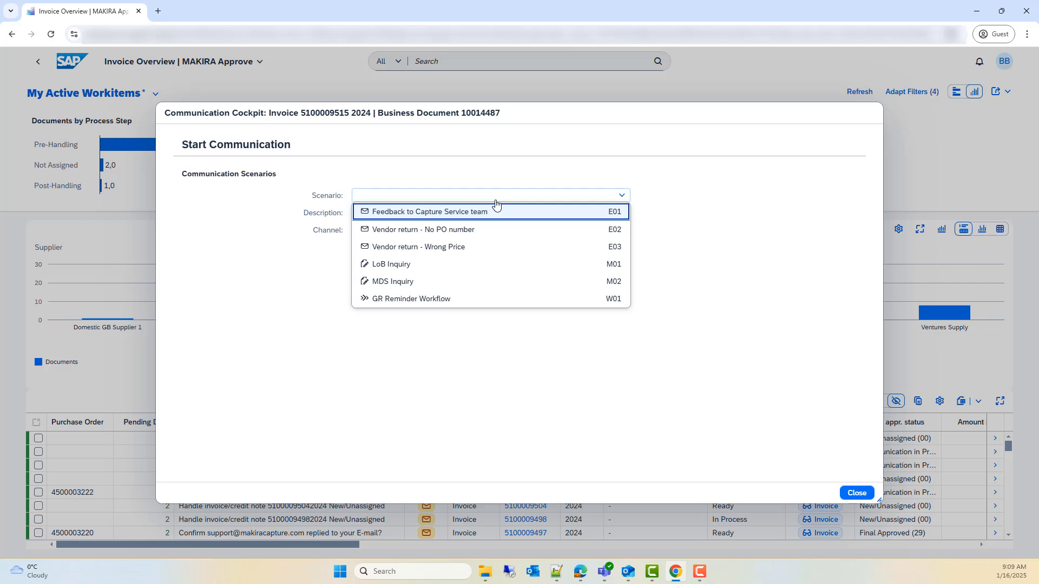
click(487, 234)
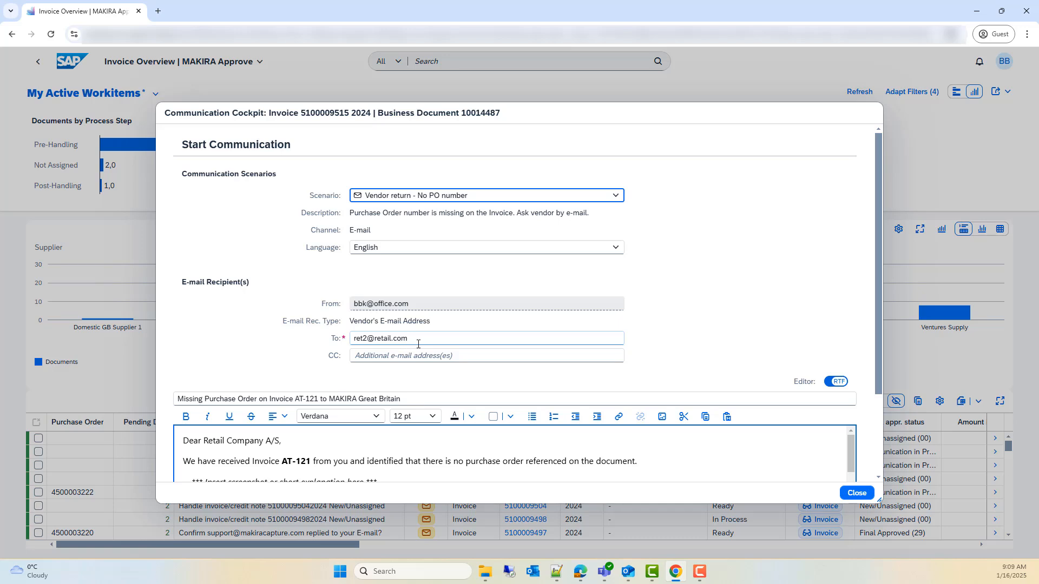
Step: Preview the Vendor return - Wrong Price scenario and switch back to Vendor return - No PO number
click(449, 200)
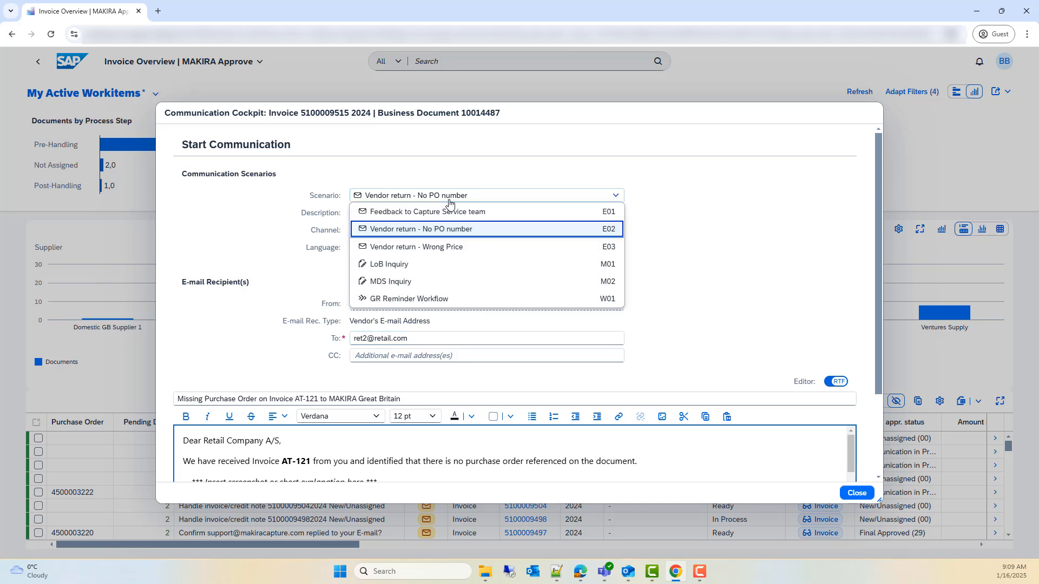
click(450, 247)
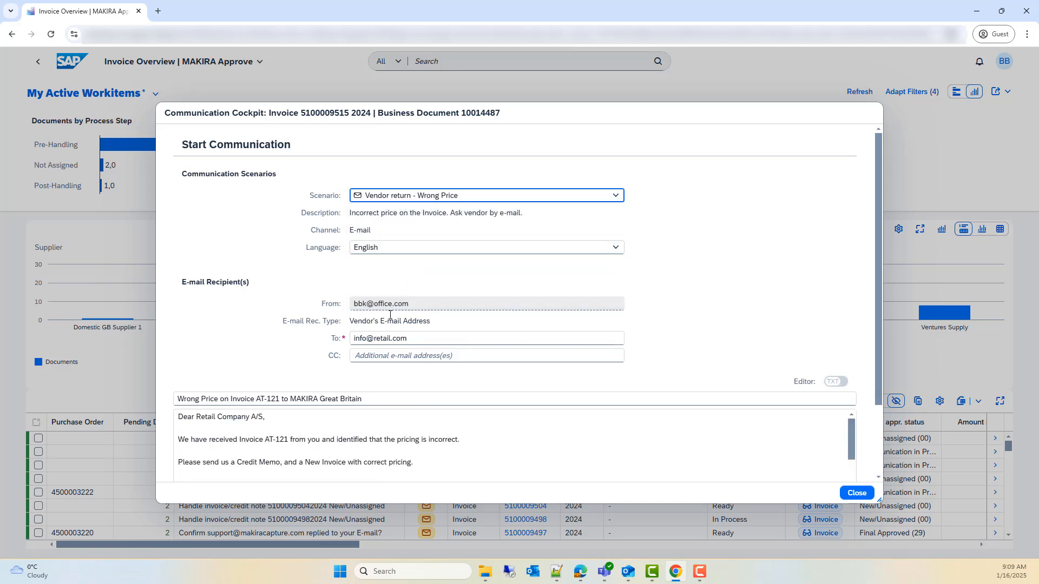
click(460, 201)
click(455, 230)
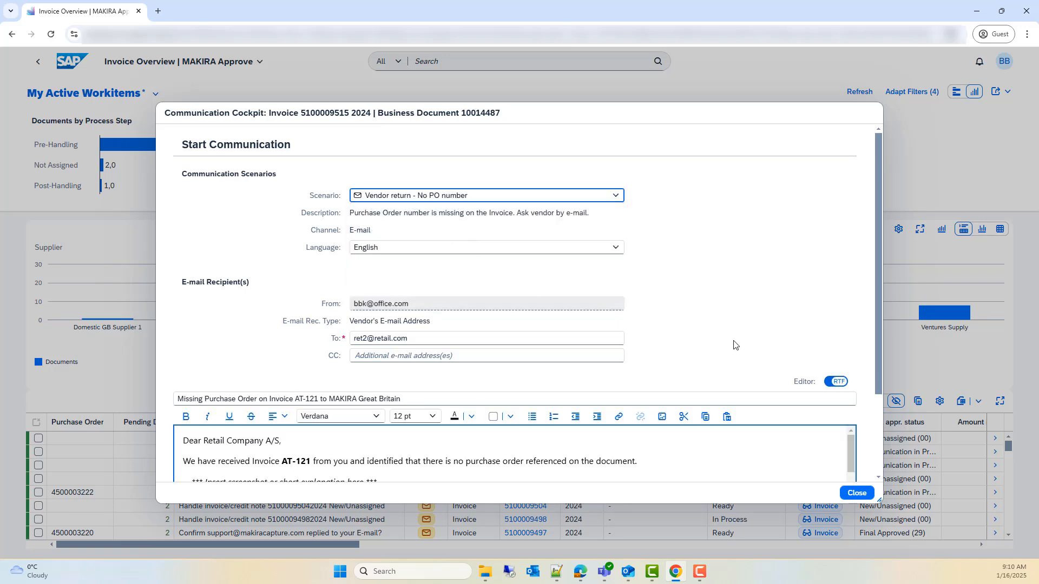
Step: Replace the e-mail's placeholder line with the invoice screenshot and send the message with Medium priority and a 7-day expected response
scroll(733, 345, down, 2)
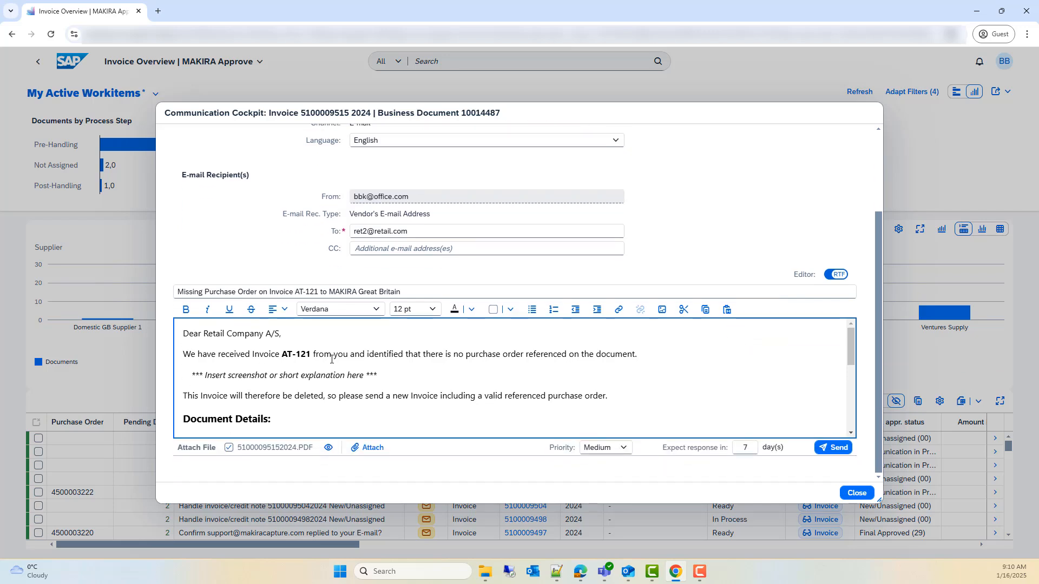
drag(392, 374, 191, 374)
key(ctrl+v)
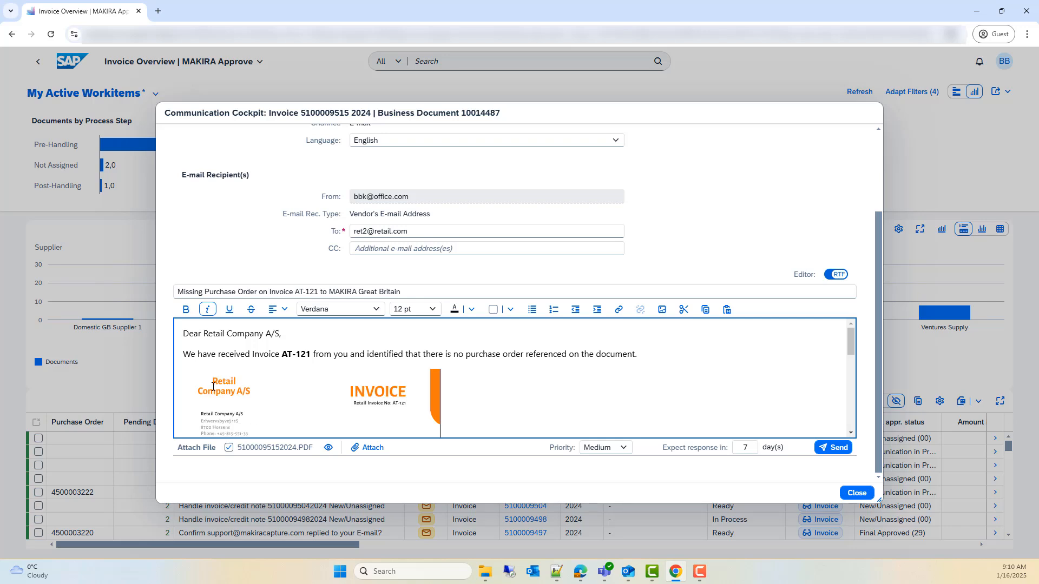
scroll(322, 377, down, 1)
scroll(323, 376, down, 2)
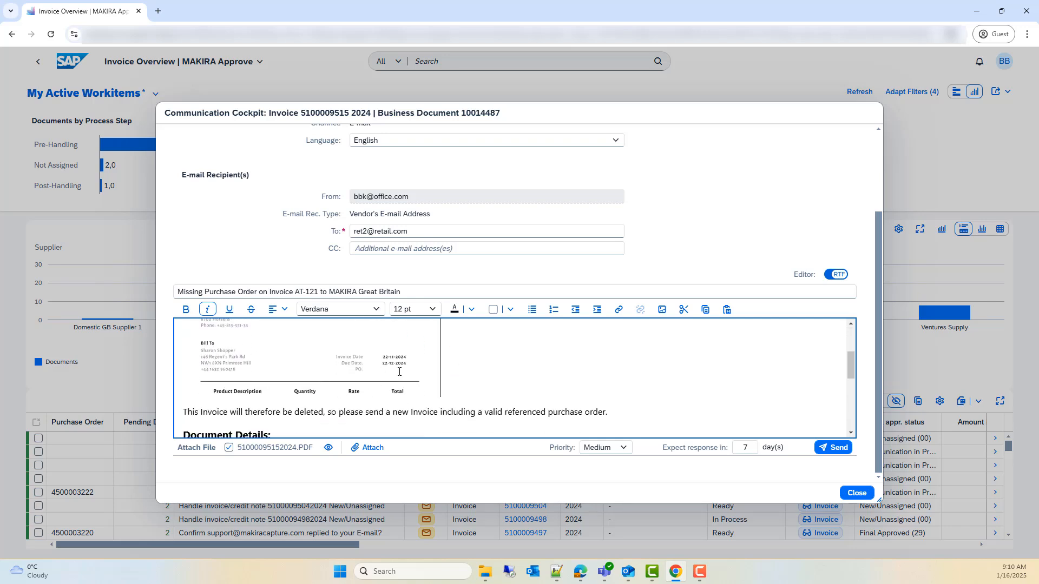
scroll(454, 385, down, 2)
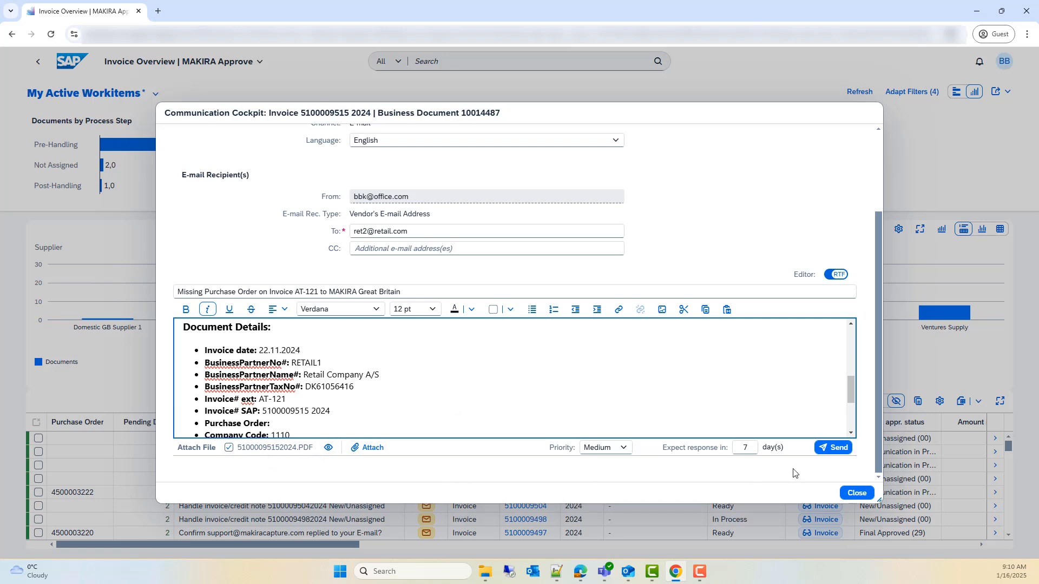
click(831, 449)
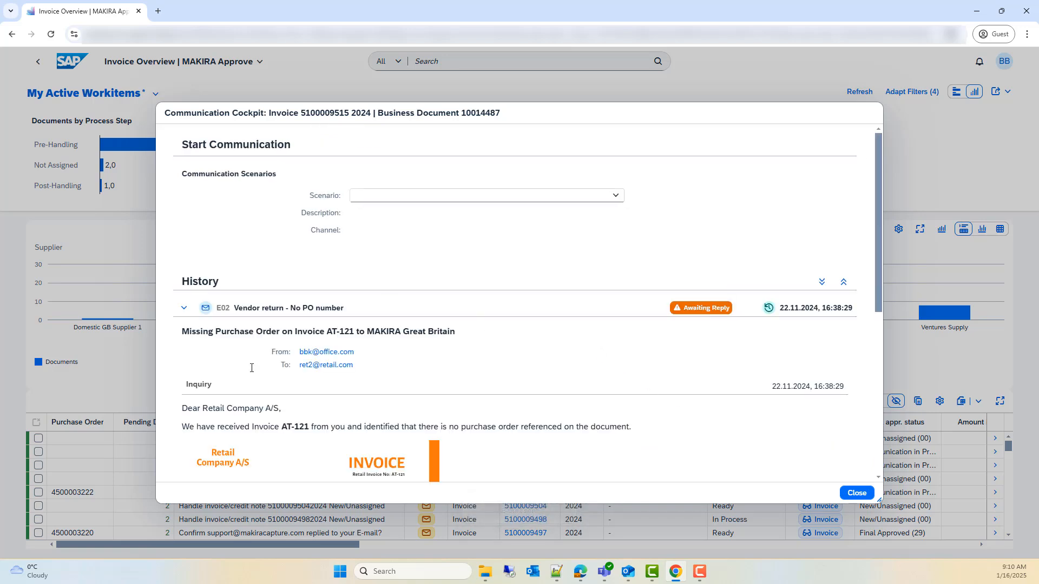
Step: Review the sent vendor e-mail in the communication history, close the cockpit and refresh the Invoice Overview
scroll(252, 368, down, 3)
scroll(252, 368, down, 5)
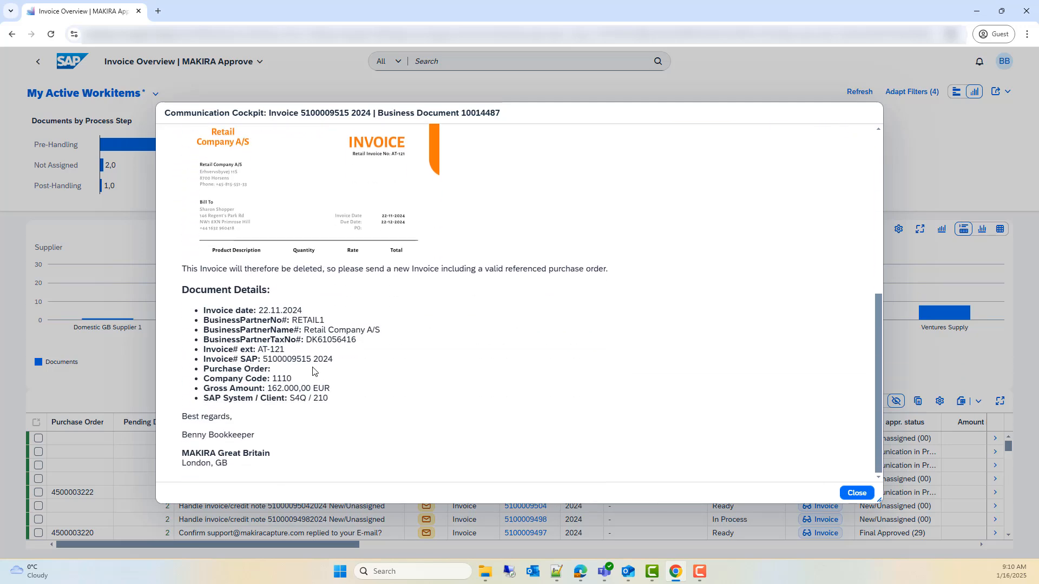
scroll(561, 379, up, 6)
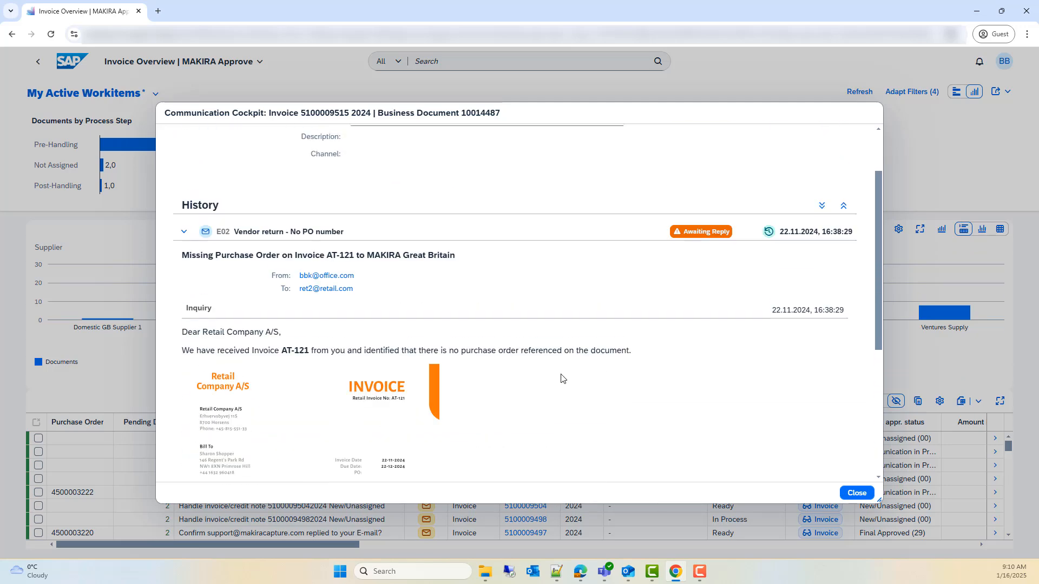
click(850, 493)
click(860, 92)
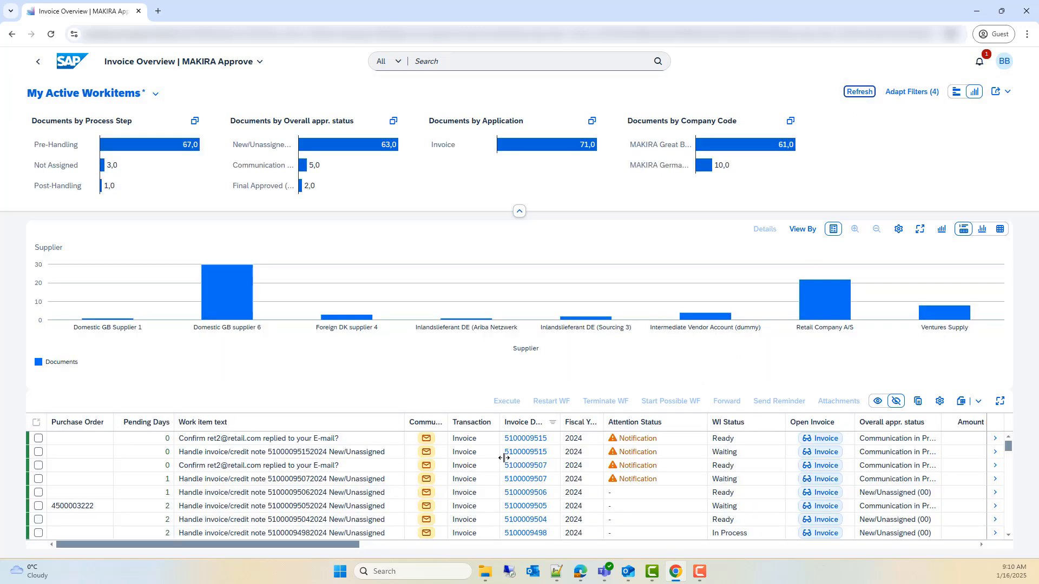
mouse_move(942, 427)
mouse_down()
mouse_move(892, 422)
mouse_move(929, 426)
mouse_up()
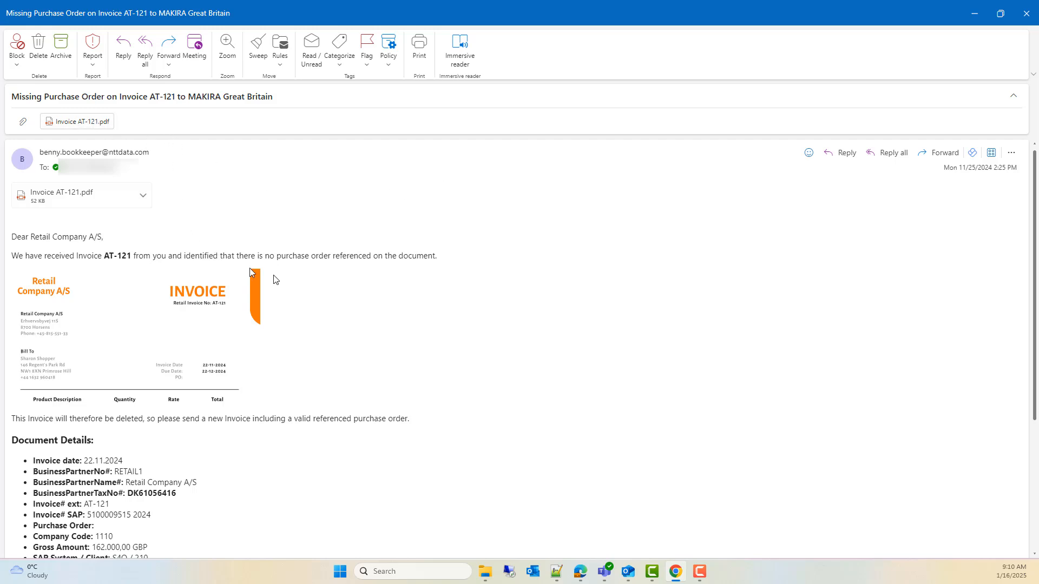
Step: In the vendor's mailbox, read through the received e-mail about the missing purchase order on invoice AT-121
scroll(422, 326, down, 4)
scroll(423, 327, up, 4)
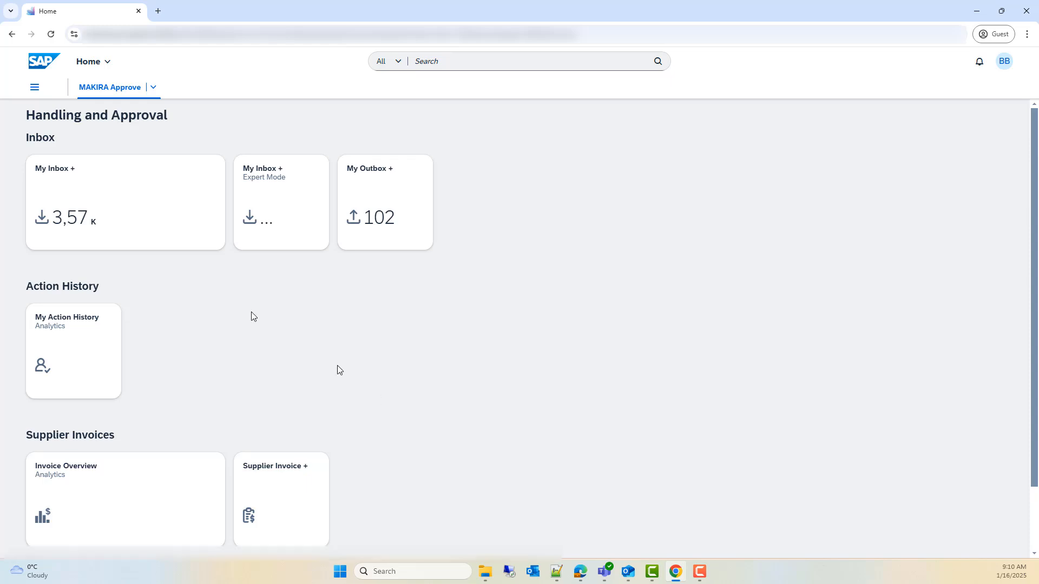
Step: Look at the tasks in My Inbox +, switch to Invoice Overview and widen the Last User Comment column
click(162, 235)
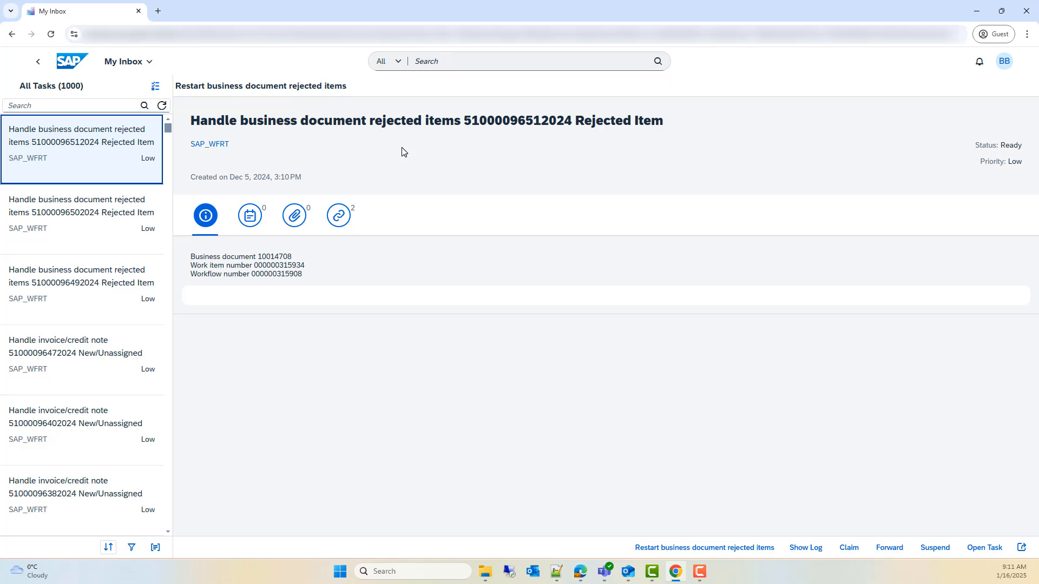
click(40, 64)
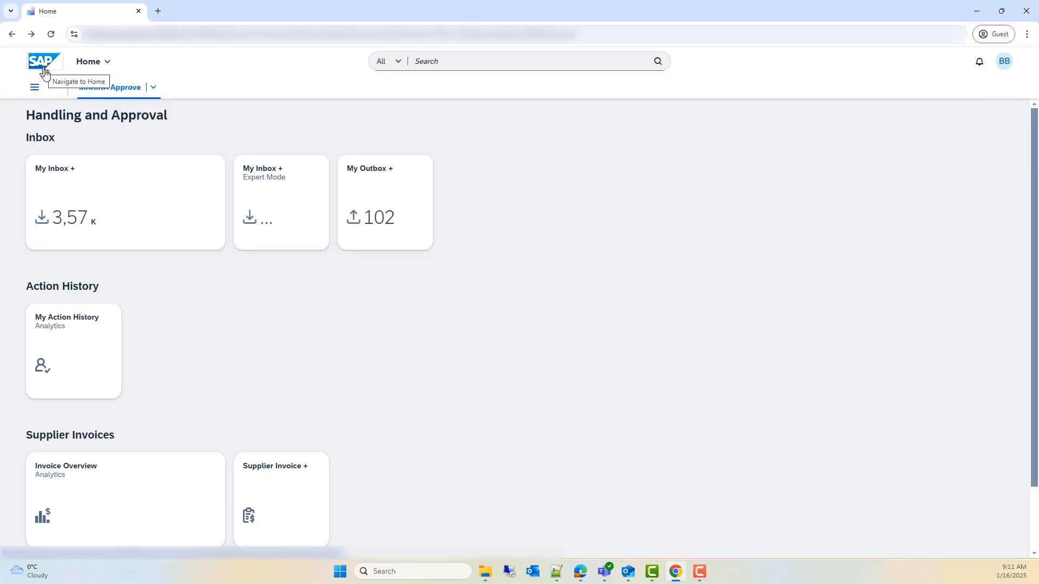
click(132, 497)
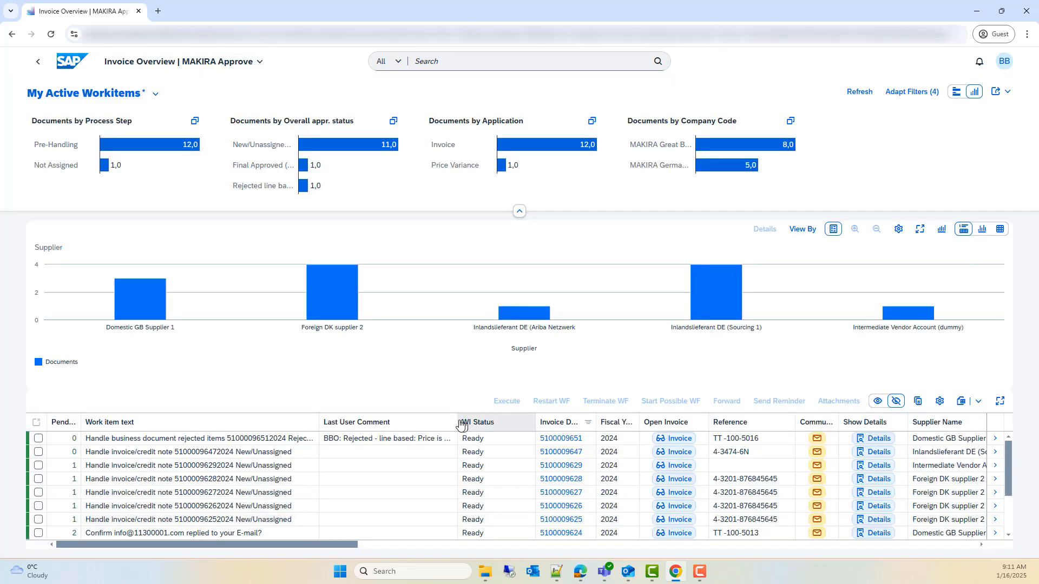
drag(459, 423, 609, 423)
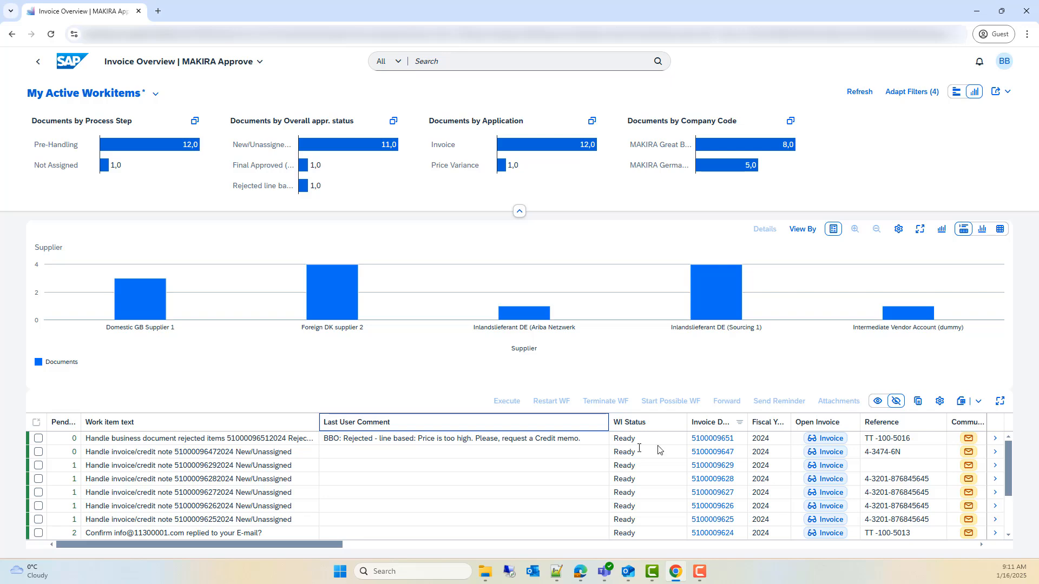
click(970, 438)
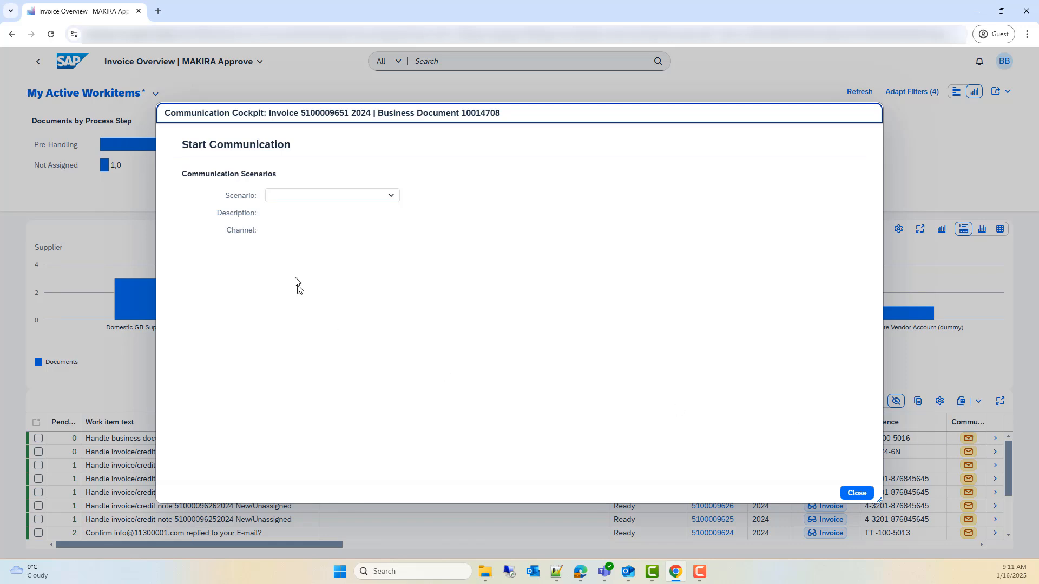
click(389, 199)
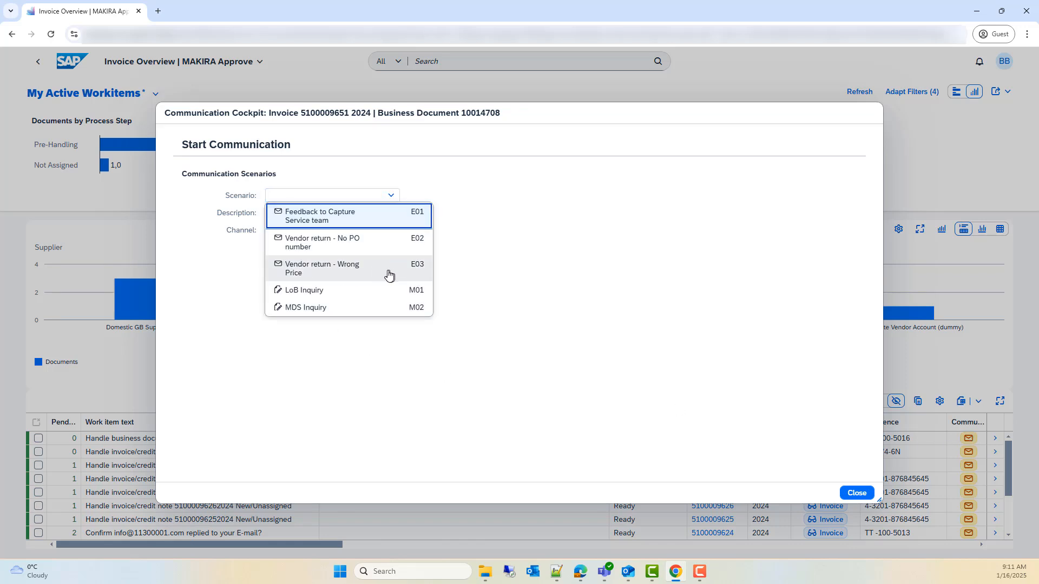
click(372, 274)
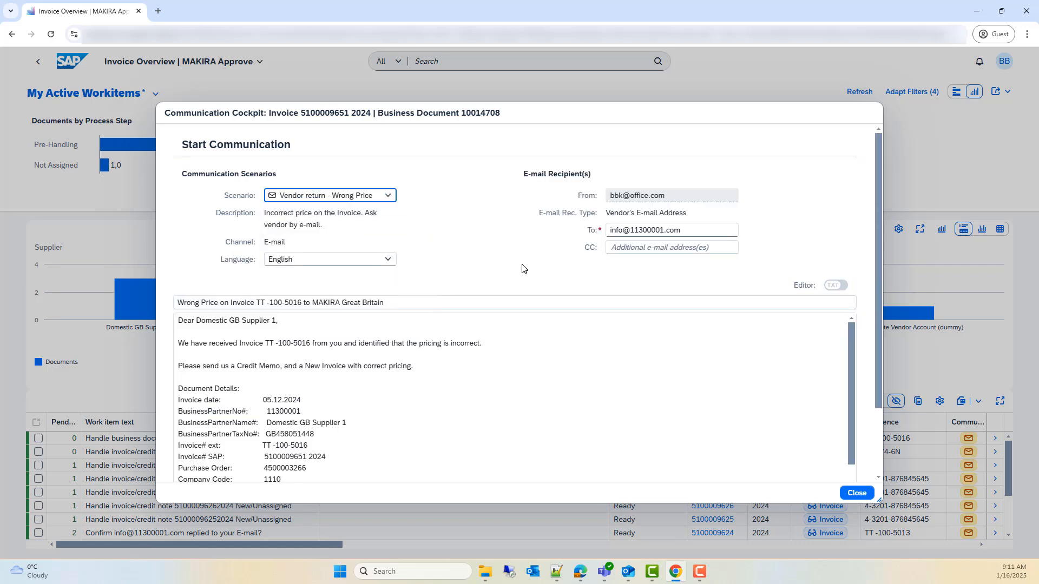
scroll(526, 270, down, 3)
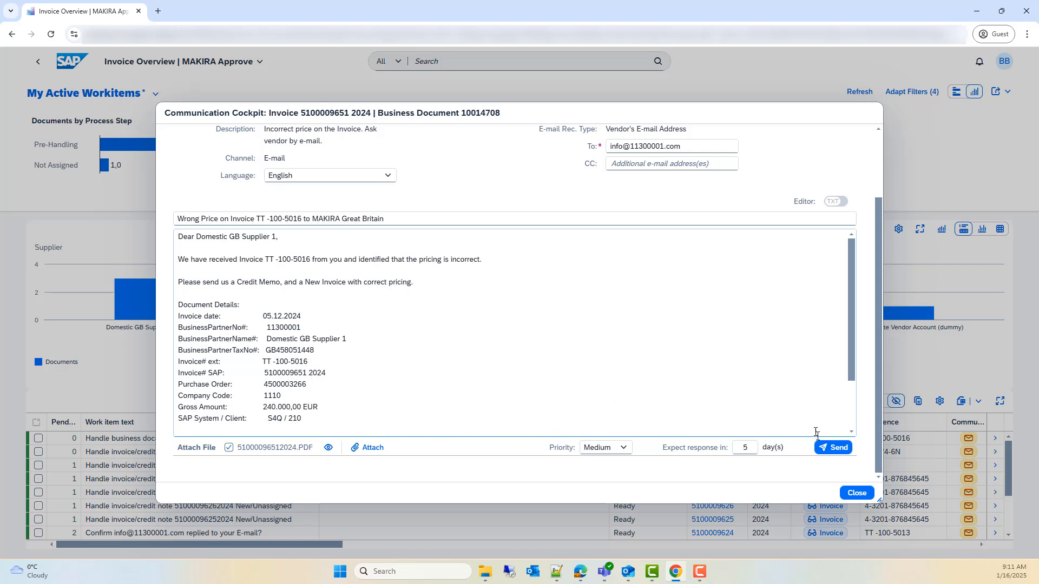
click(841, 452)
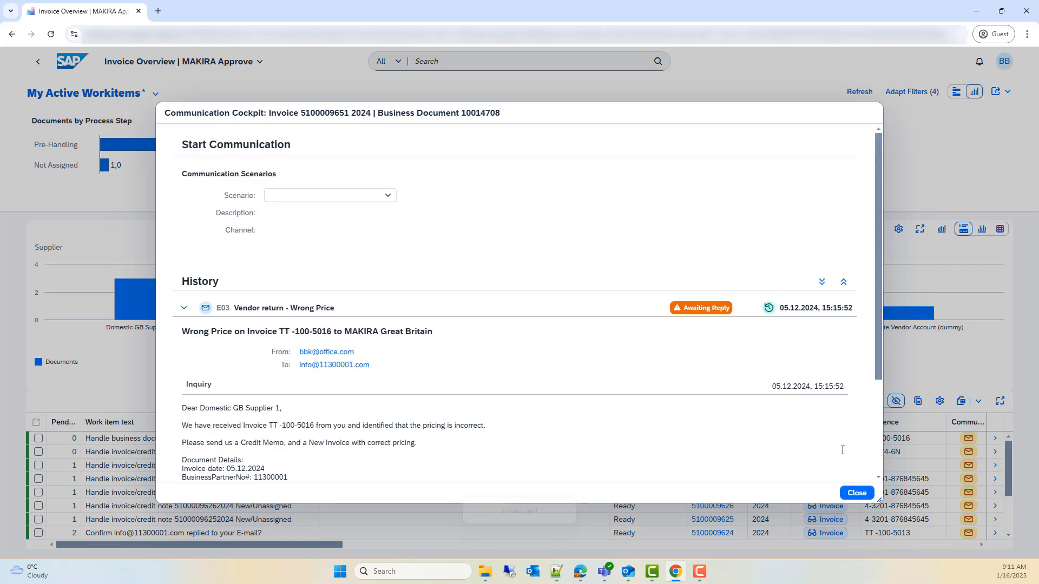
Step: Close the communication cockpit, refresh the Invoice Overview and check the tasks in My Inbox +
click(857, 494)
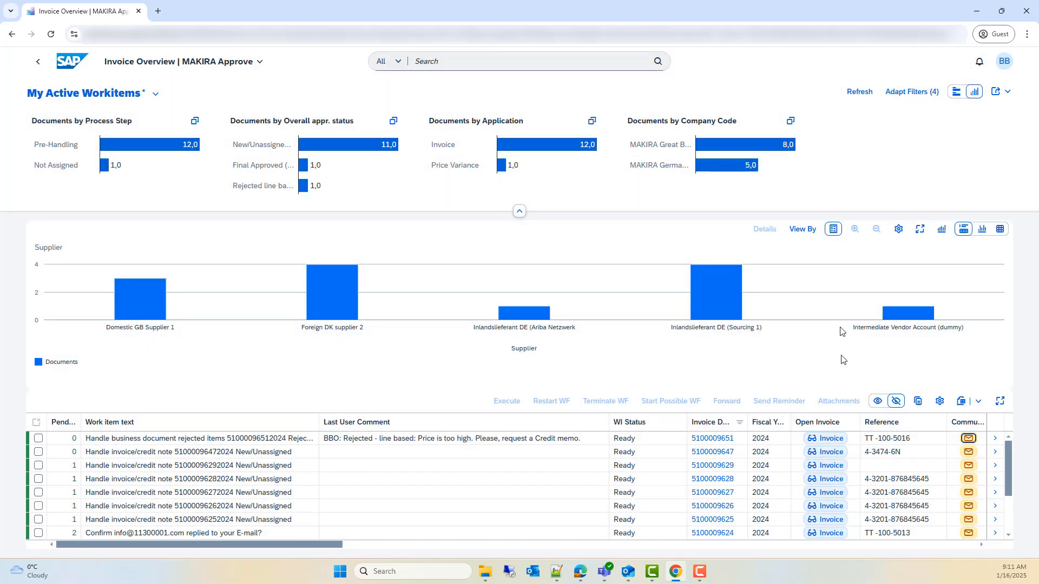
click(860, 92)
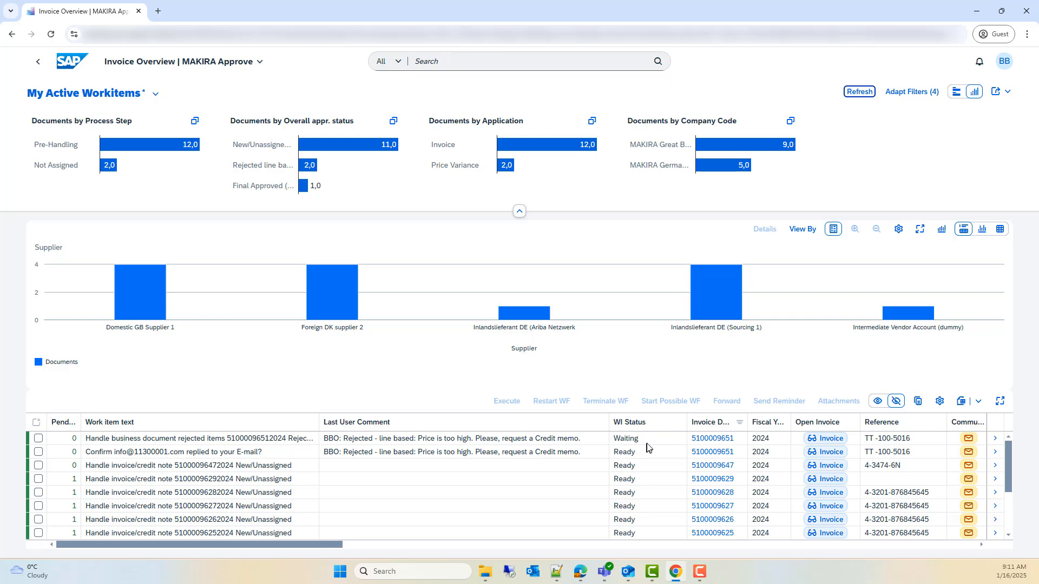
click(41, 61)
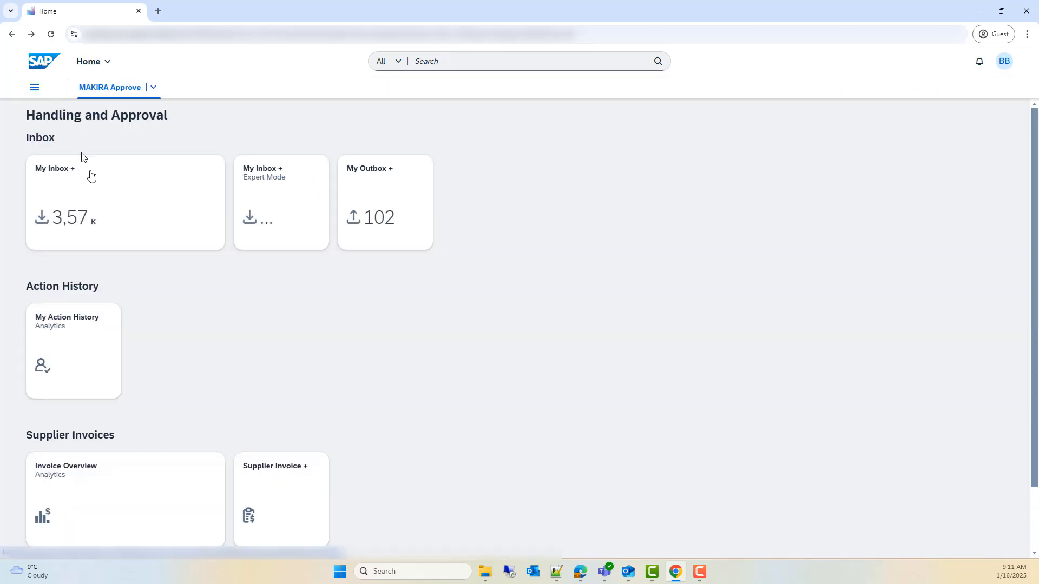
click(88, 174)
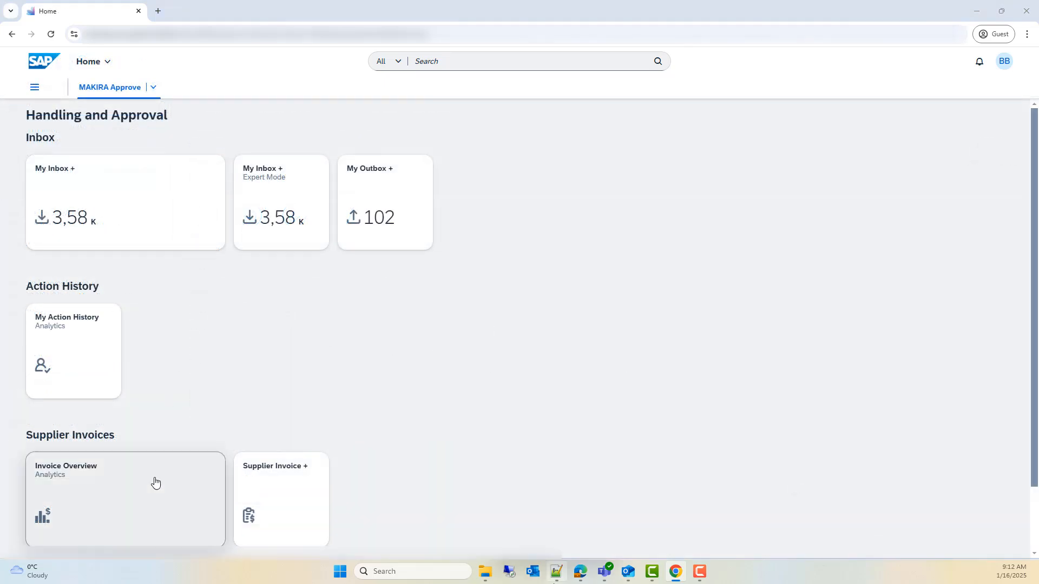
click(155, 483)
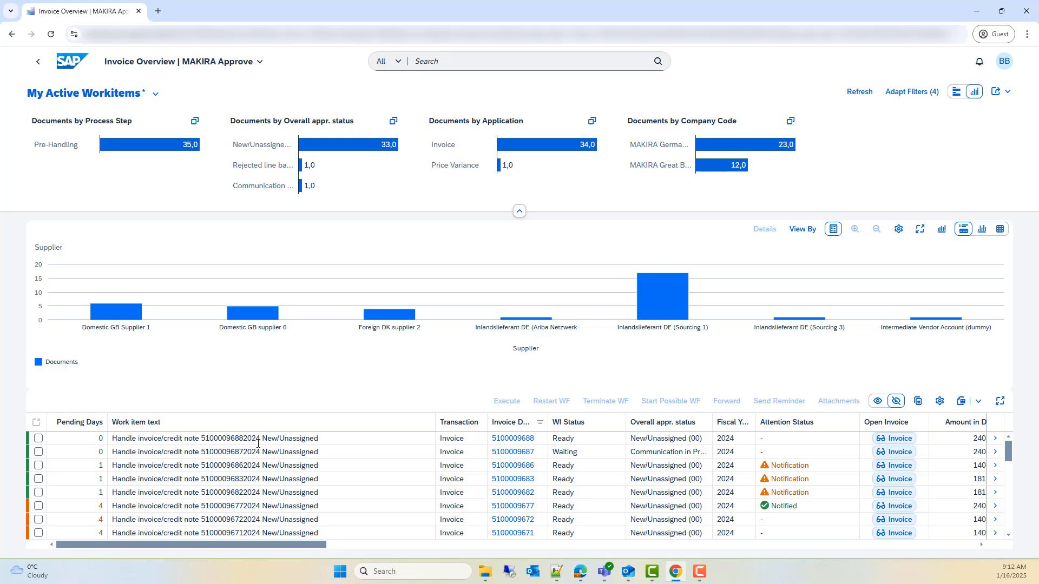
click(893, 439)
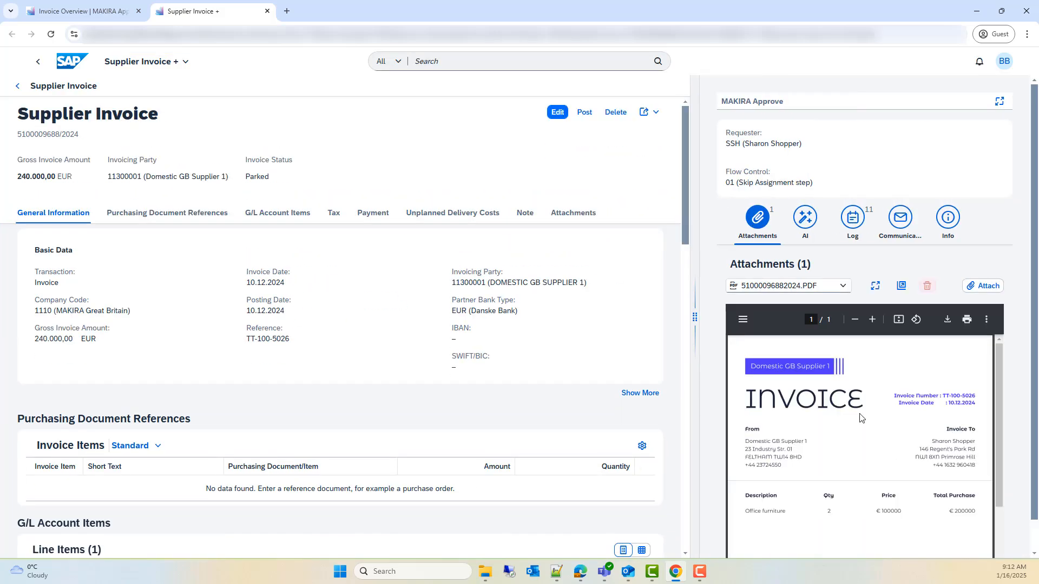
click(557, 114)
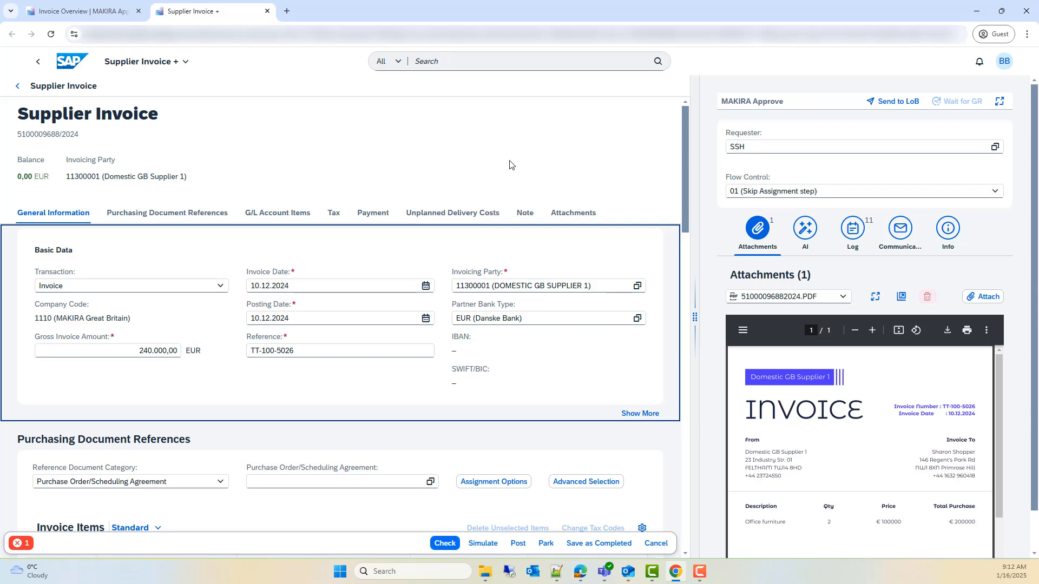
click(27, 544)
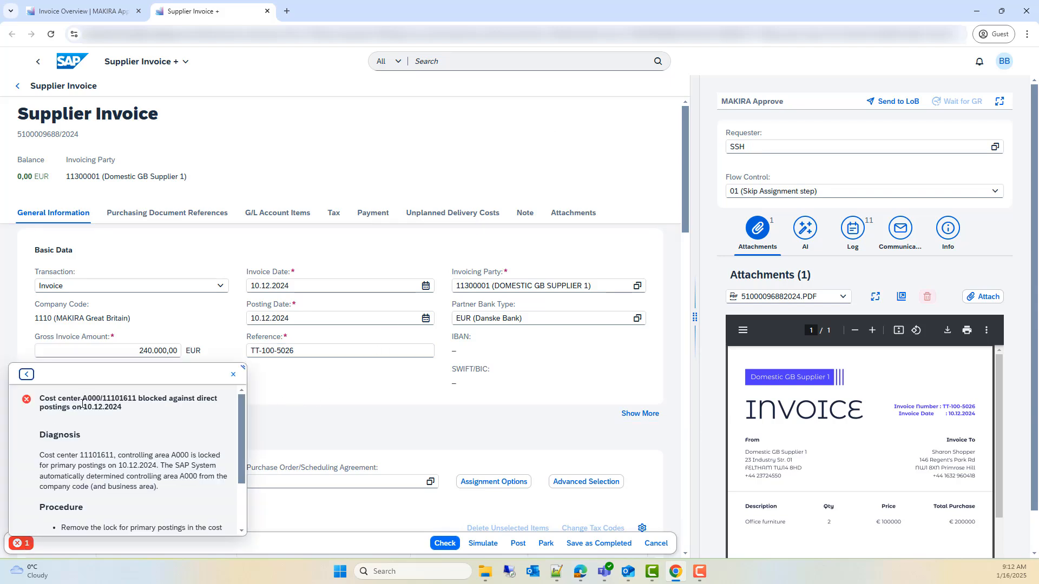
drag(82, 399, 138, 400)
key(ctrl+c)
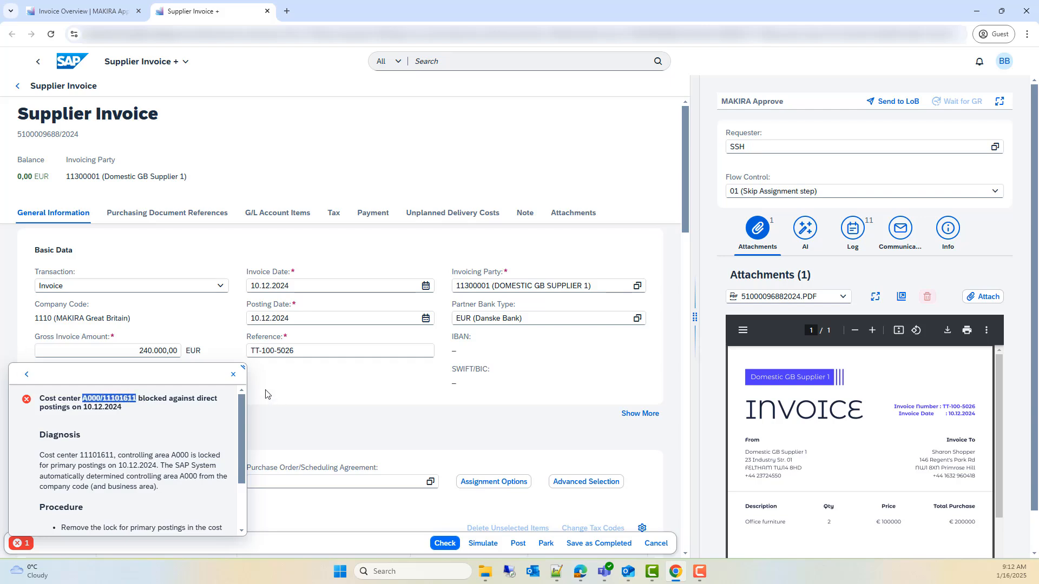
click(233, 375)
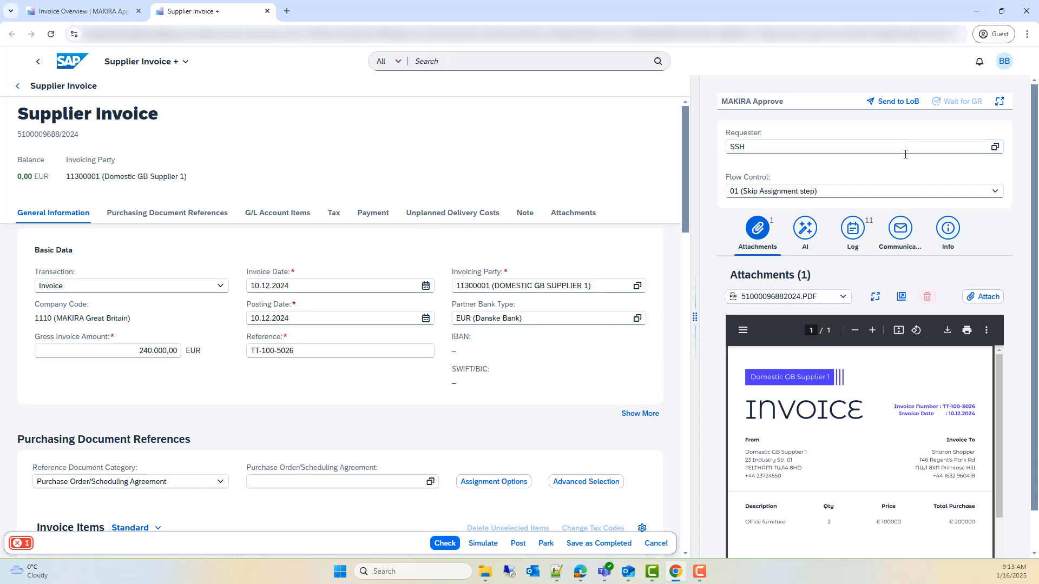
Step: Start an MDS Inquiry communication for the invoice in a widened side pane, with user PPL as the recipient
click(900, 228)
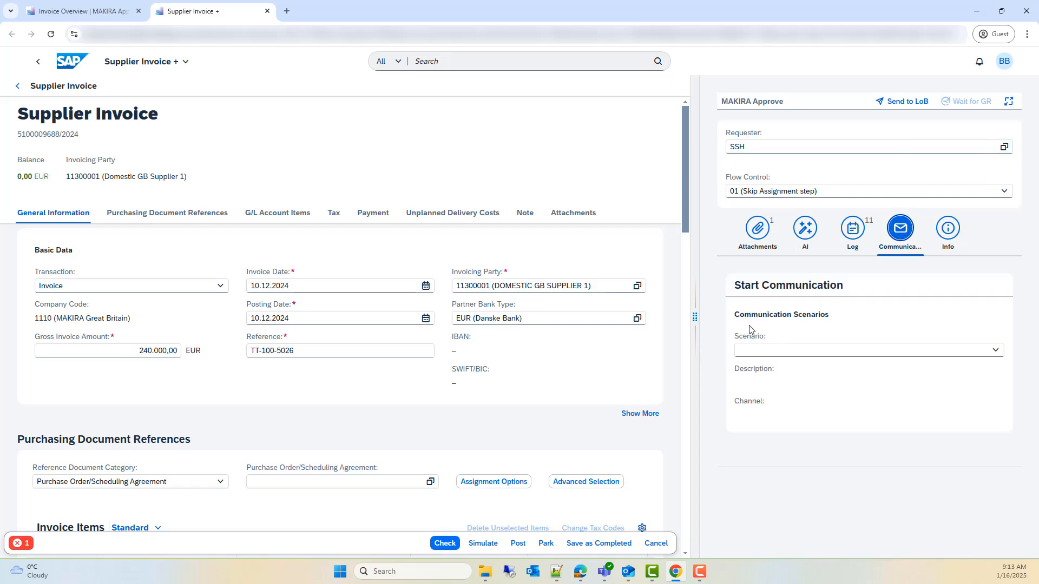
drag(692, 317, 415, 318)
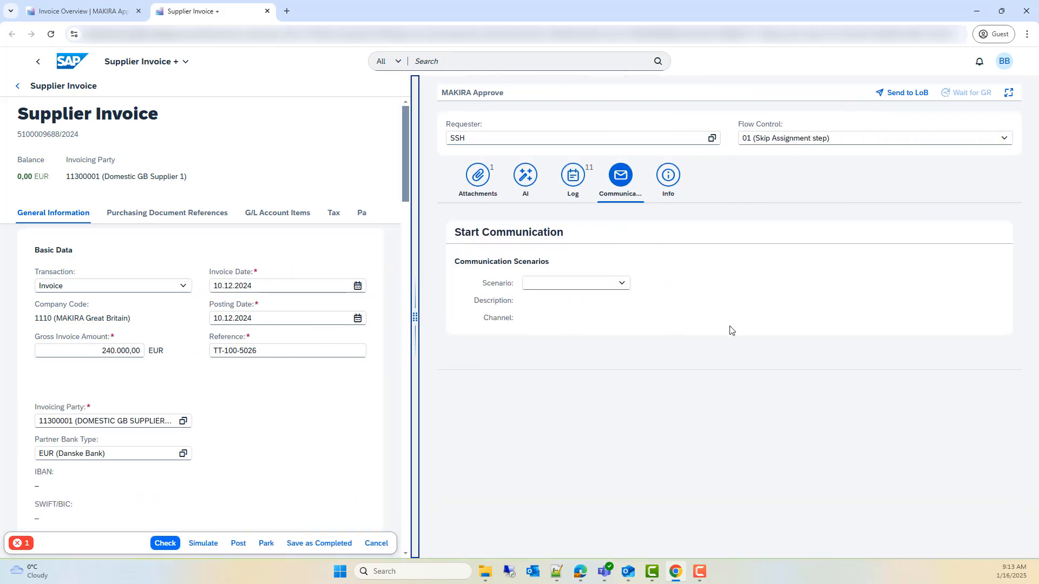
click(623, 287)
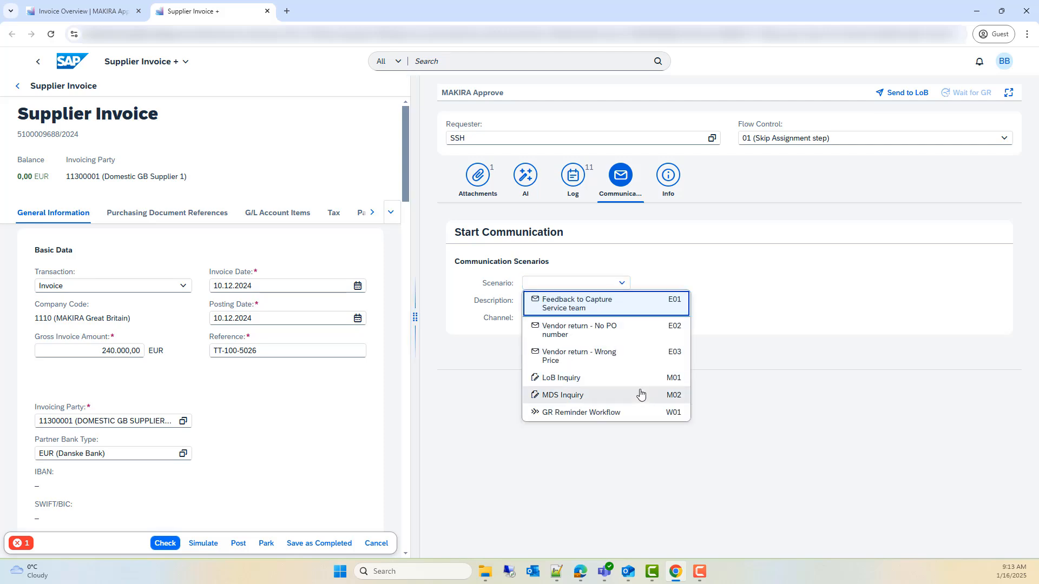
click(587, 399)
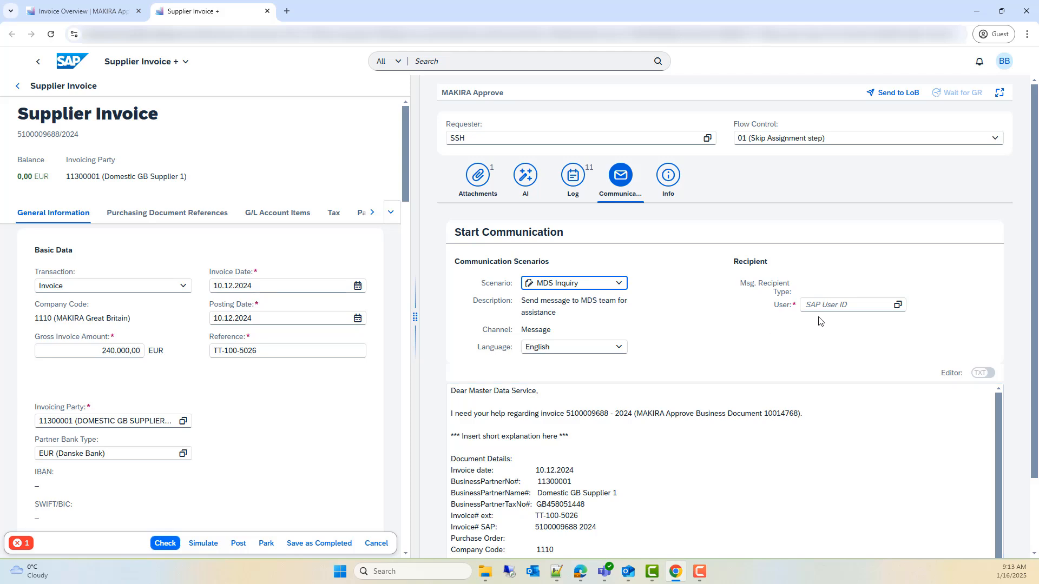
click(832, 307)
text(PPL)
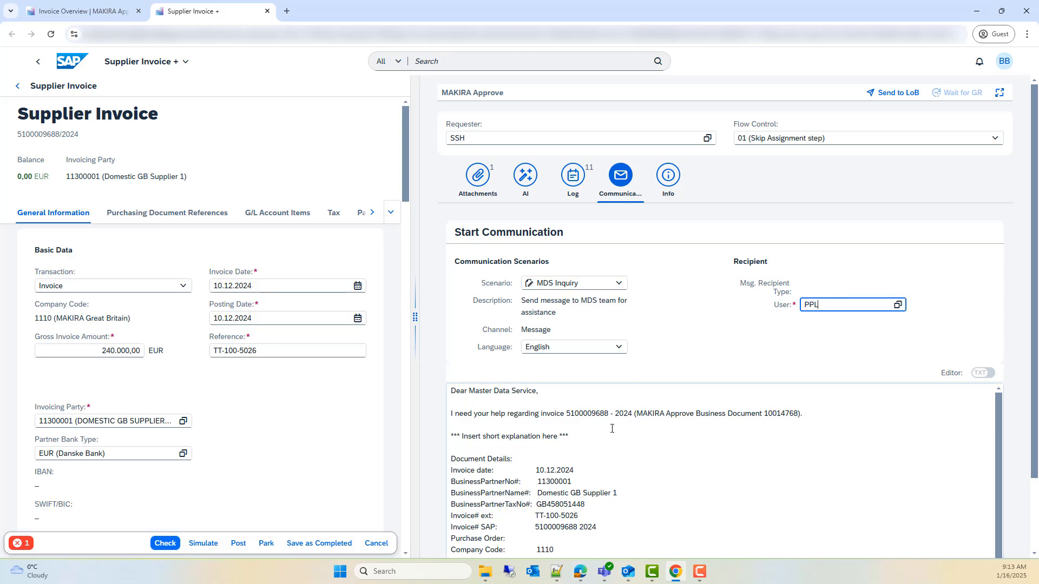
Step: Replace the message's explanation placeholder with "Please, unlock cost center A000/11101611", send the inquiry and refresh the Invoice Overview
click(610, 429)
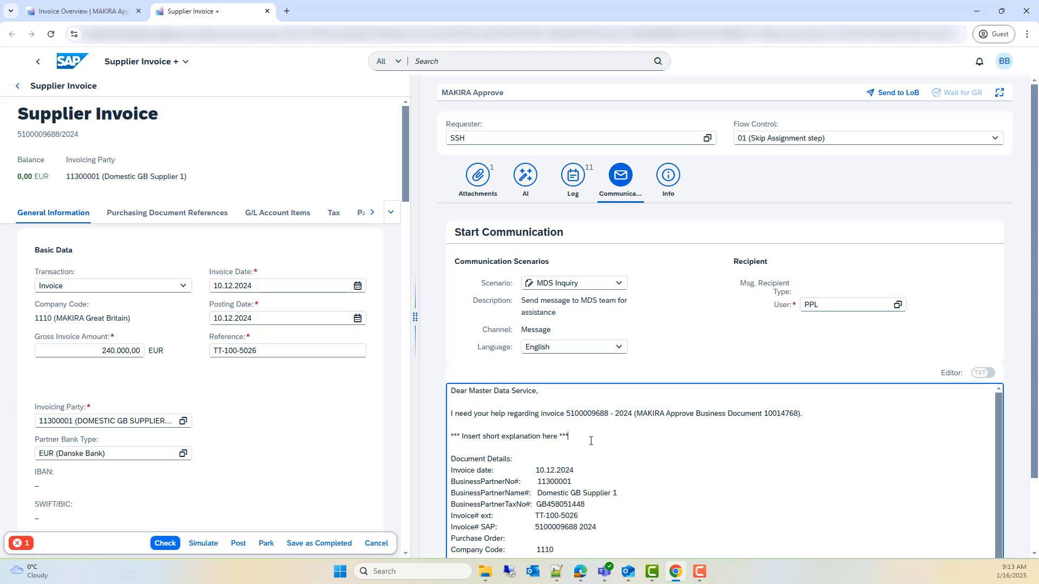
drag(569, 437, 442, 438)
text(Please, unlock cost center)
key(ctrl+v)
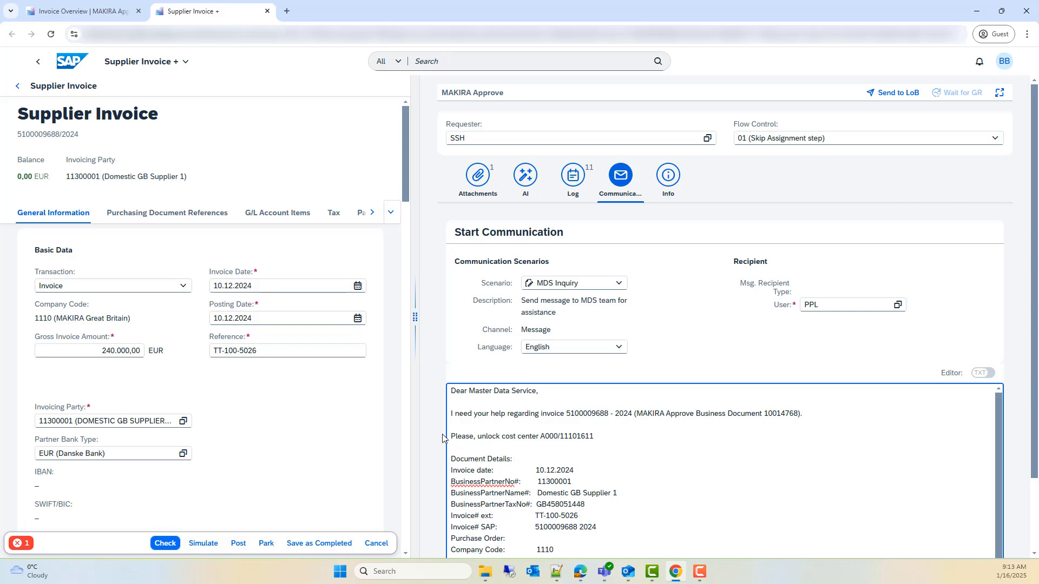
scroll(685, 425, down, 3)
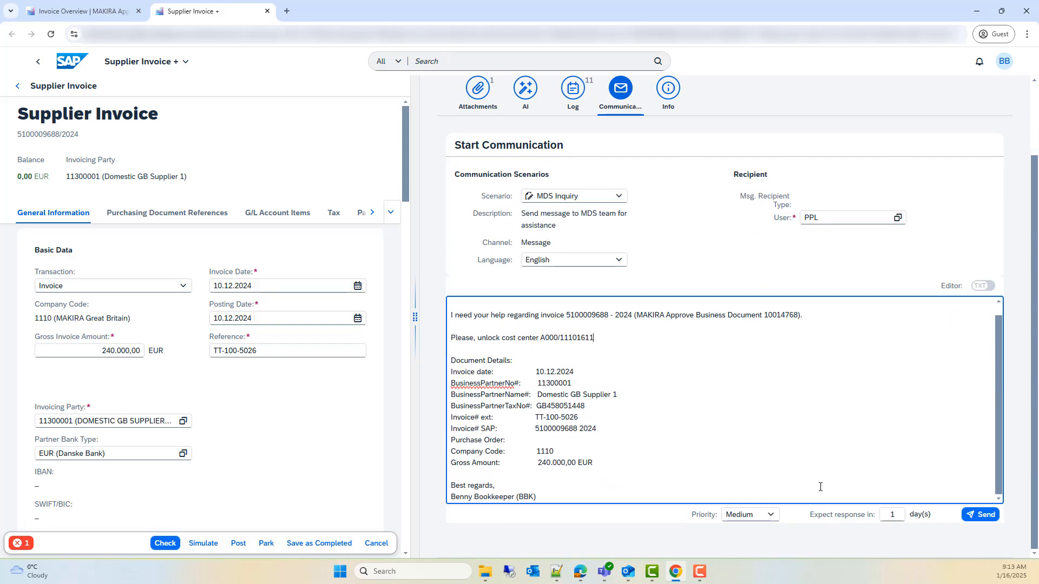
click(976, 520)
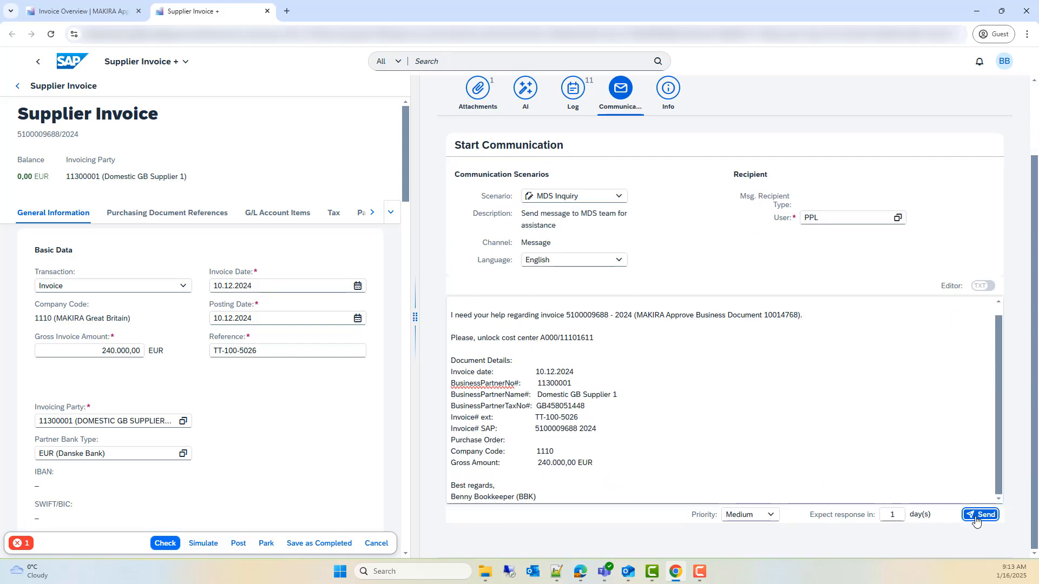
click(267, 11)
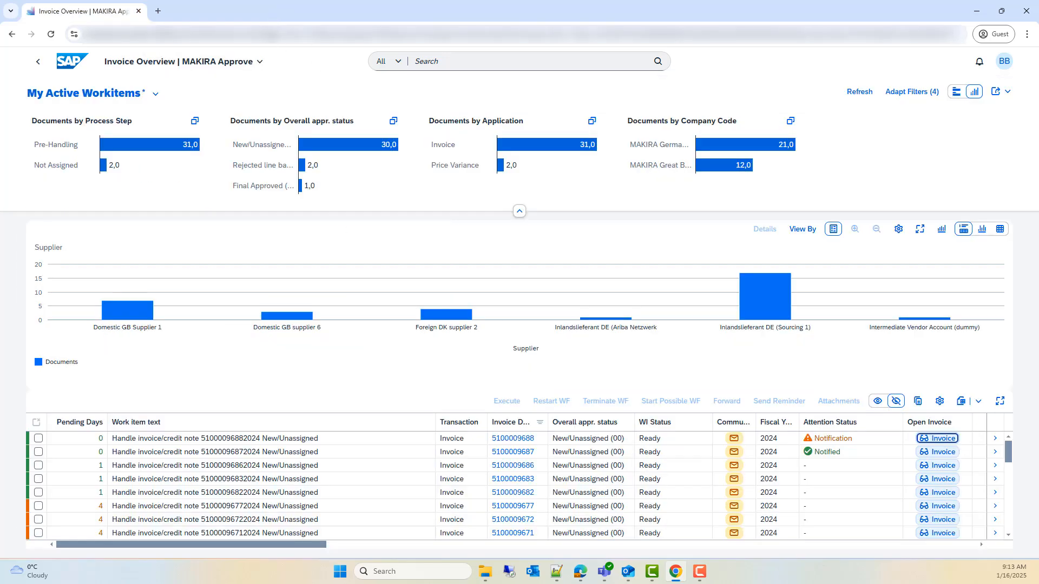
click(855, 92)
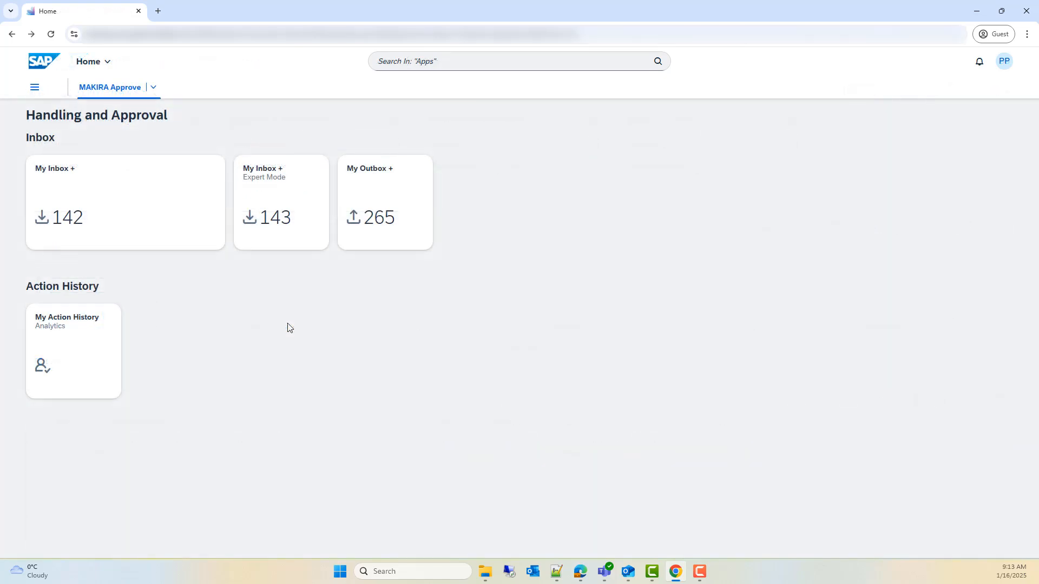
Step: In My Inbox +, reply to the message: "Sorry, CC 11101611 was locked by a mistake and is now unlocked. Please, proceed and sorry for the inconvenience."
click(117, 208)
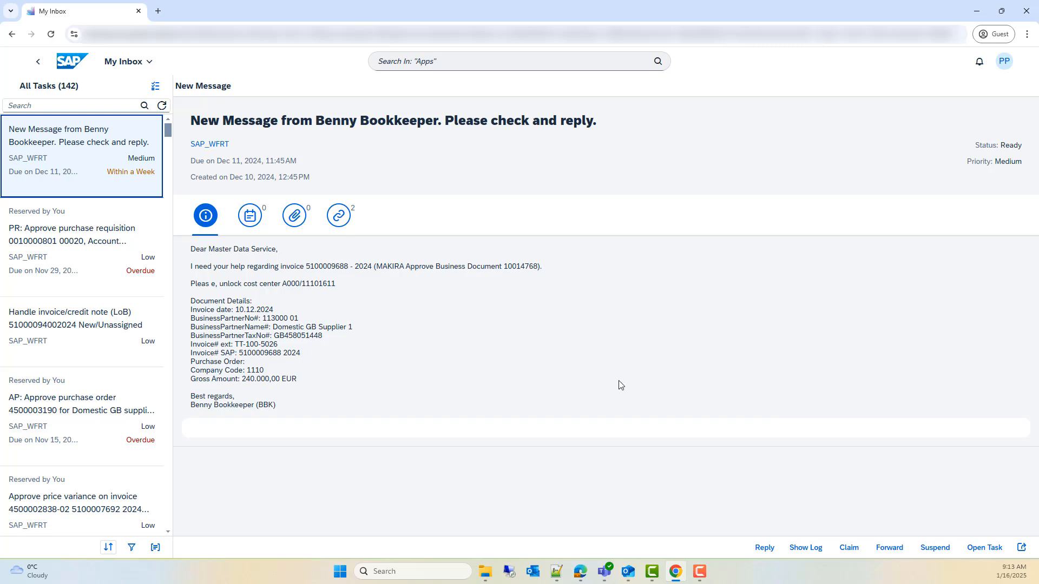
click(765, 547)
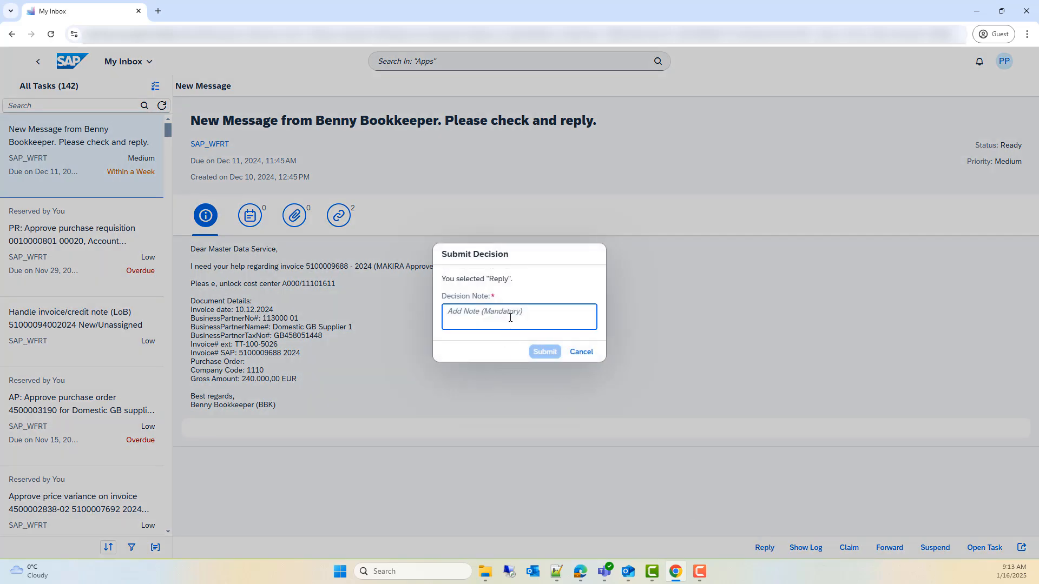
key(ctrl+v)
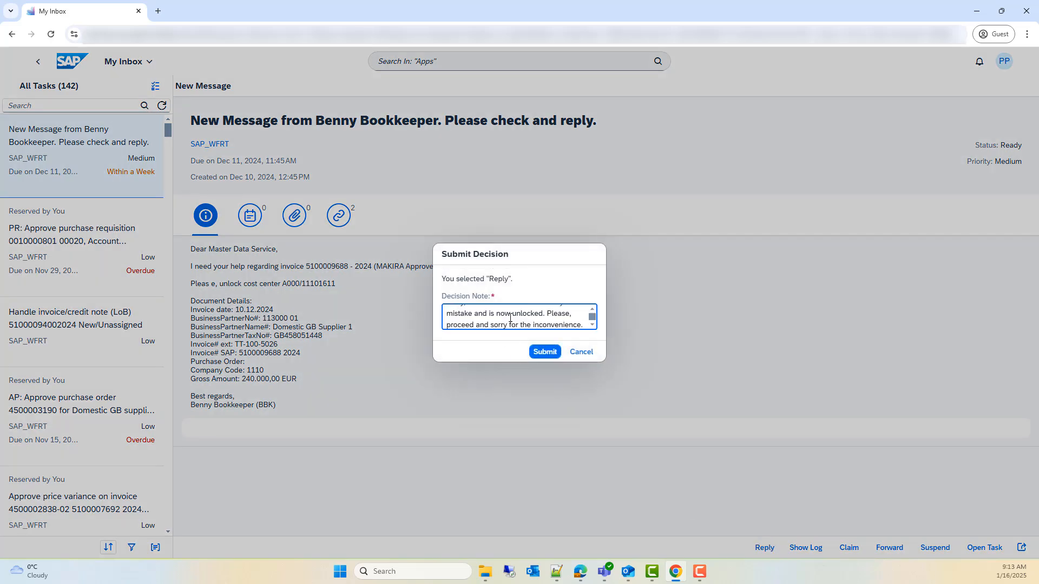
click(498, 307)
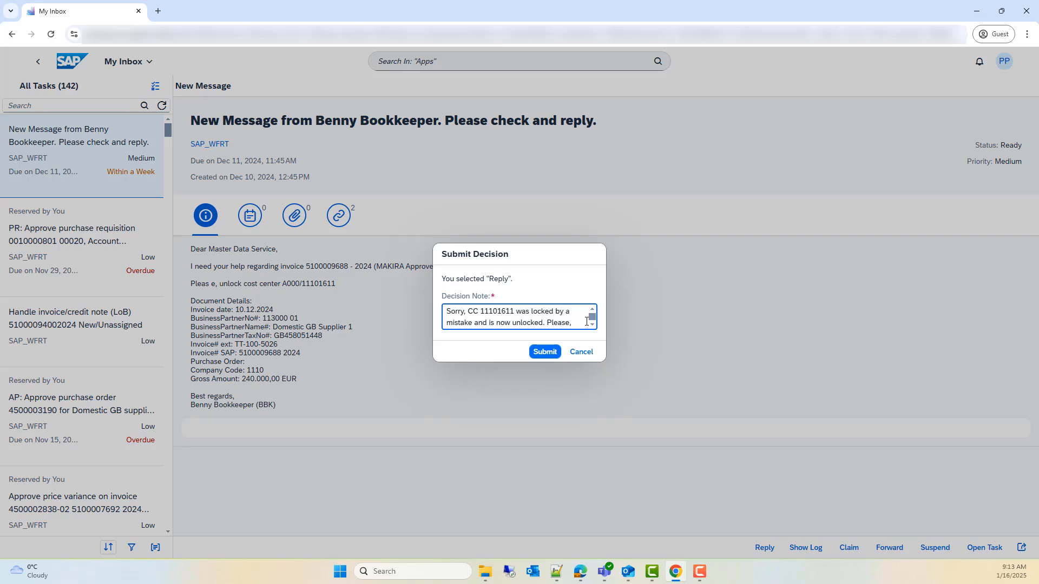
scroll(586, 322, down, 1)
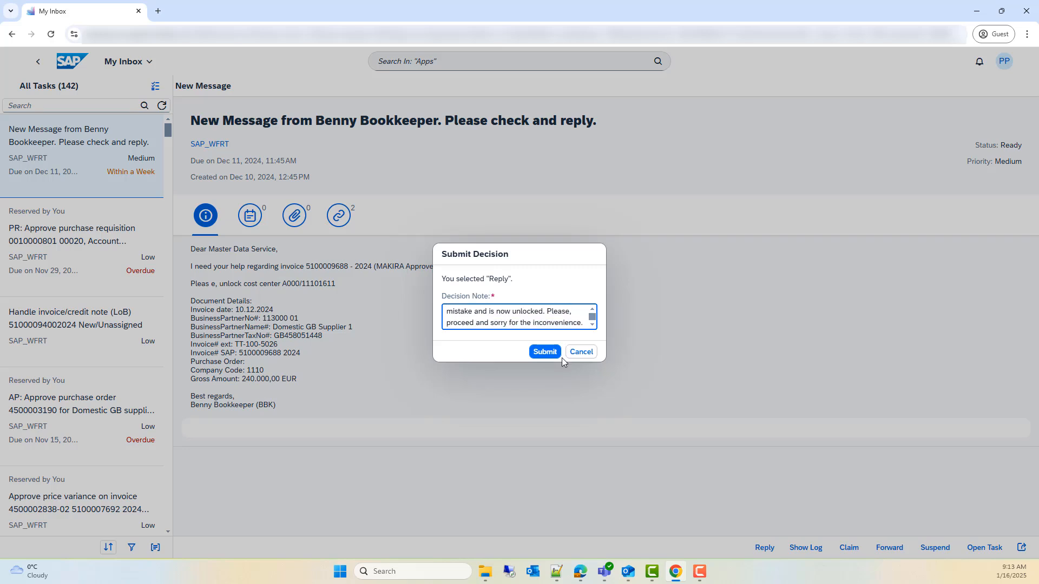
click(544, 352)
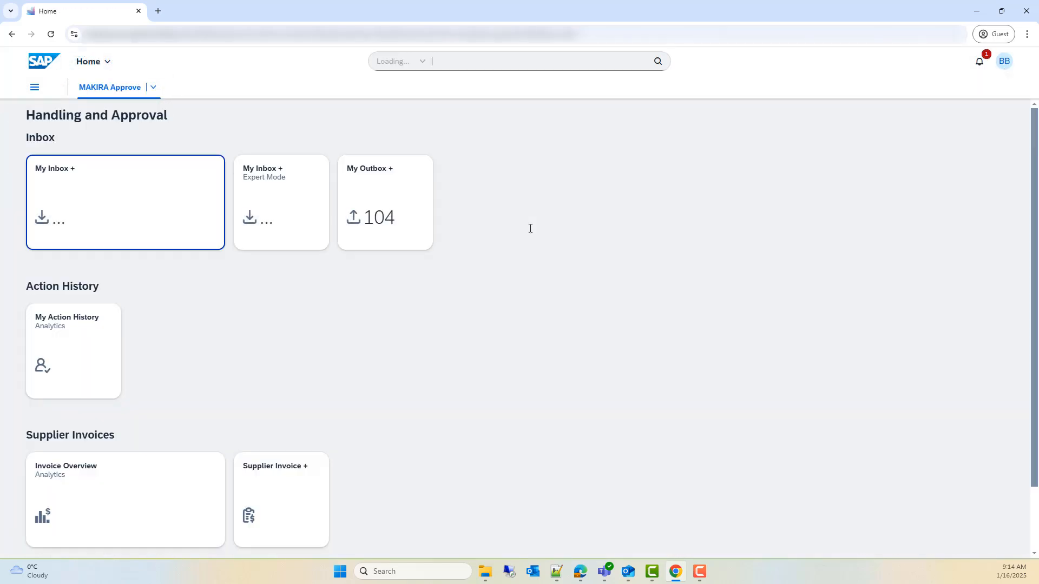
Step: Open the notification about the response to the MDS inquiry and accept the received reply
click(985, 64)
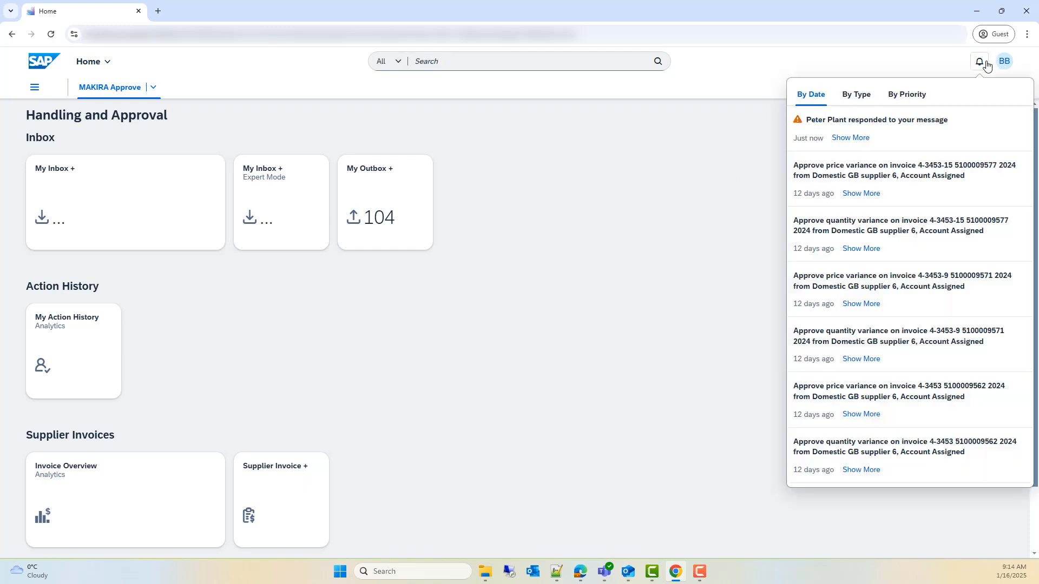
click(931, 129)
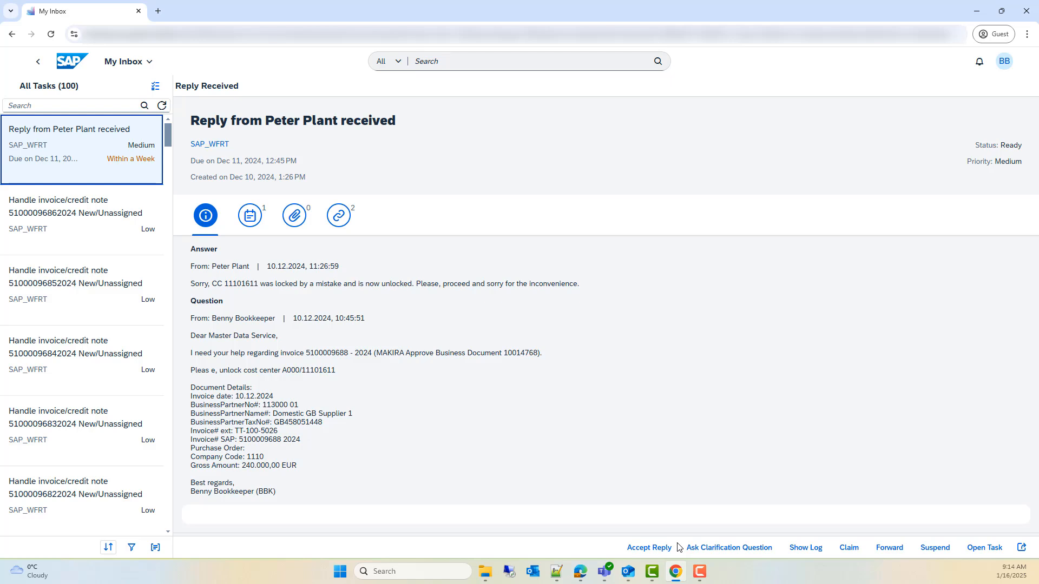
click(653, 548)
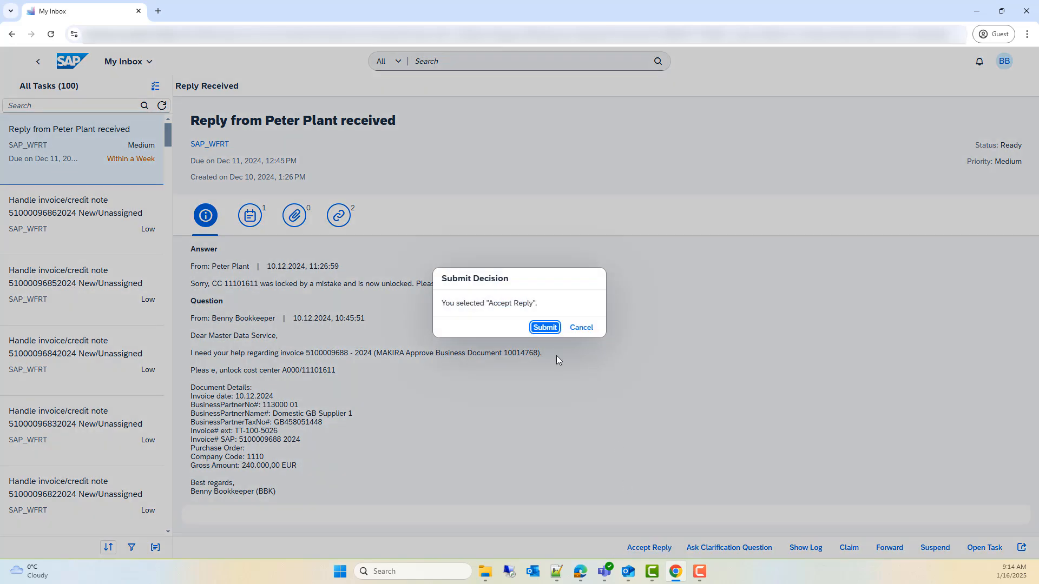
click(550, 330)
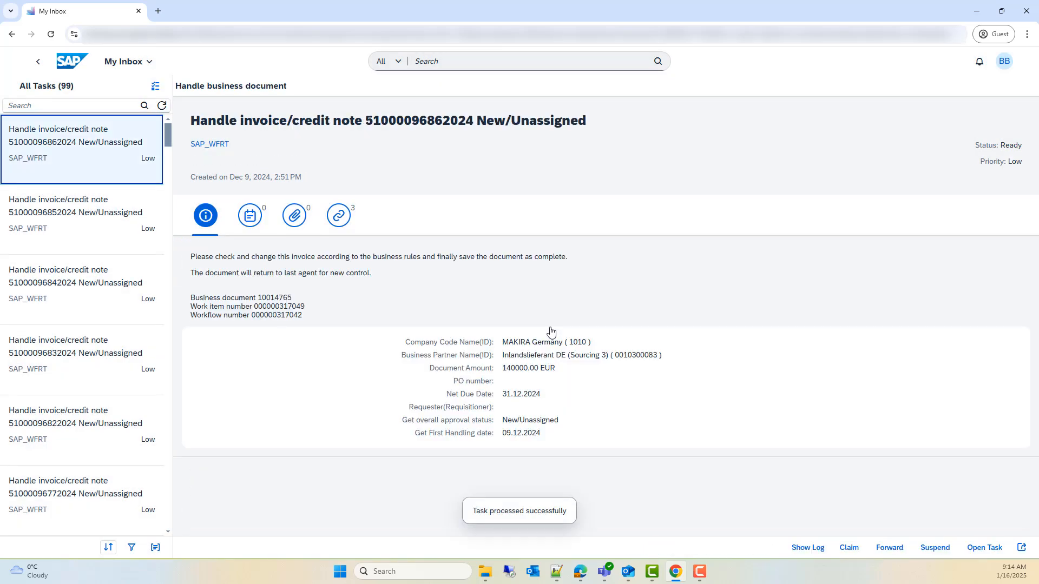
click(72, 60)
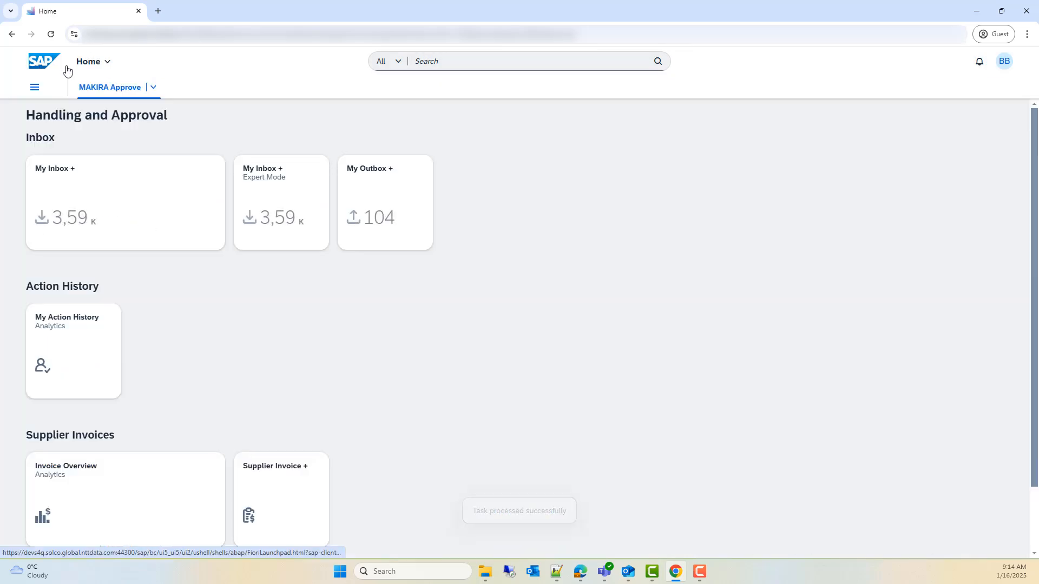
click(118, 494)
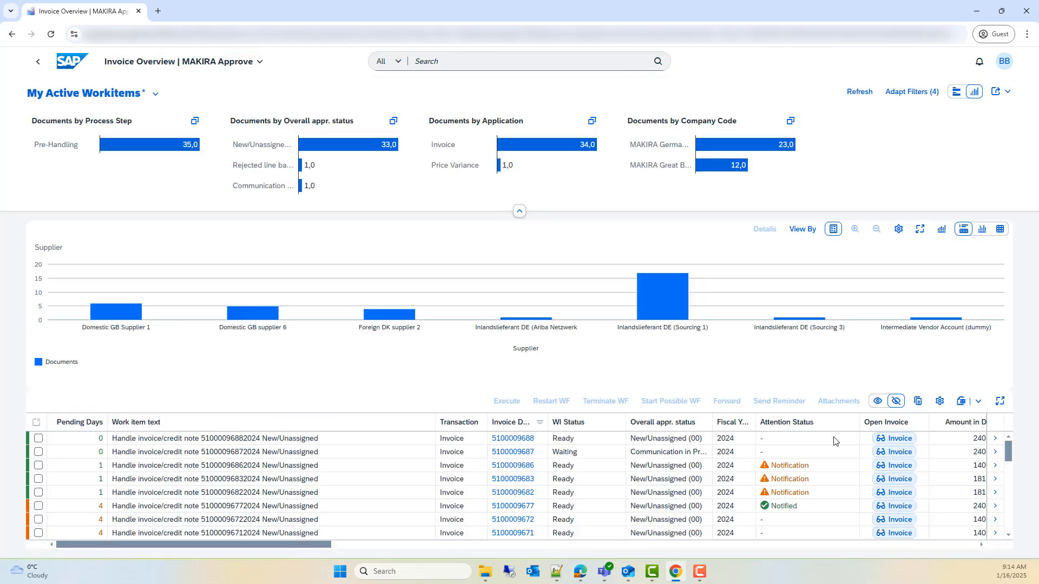
click(895, 439)
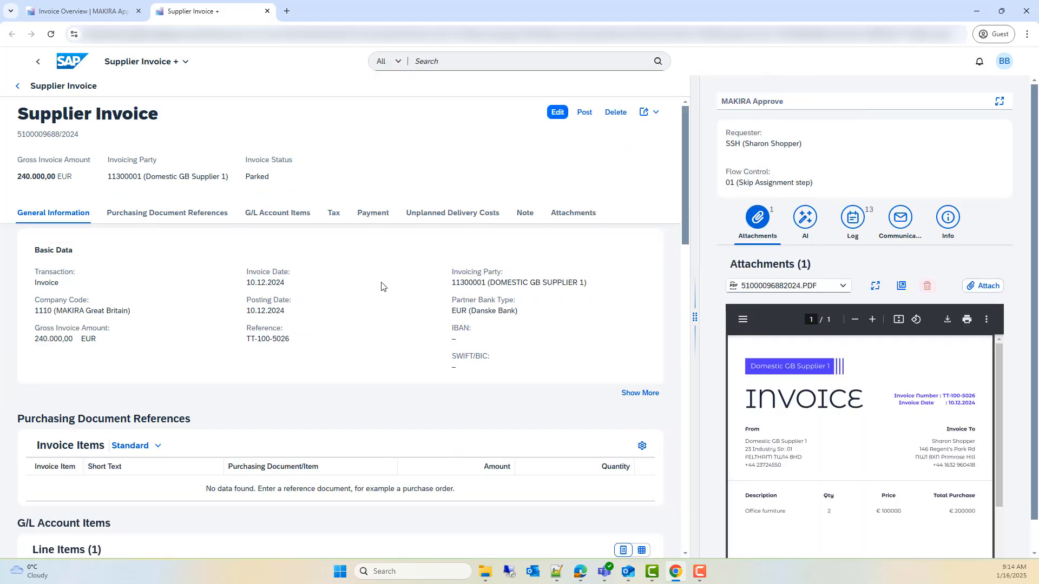
click(557, 113)
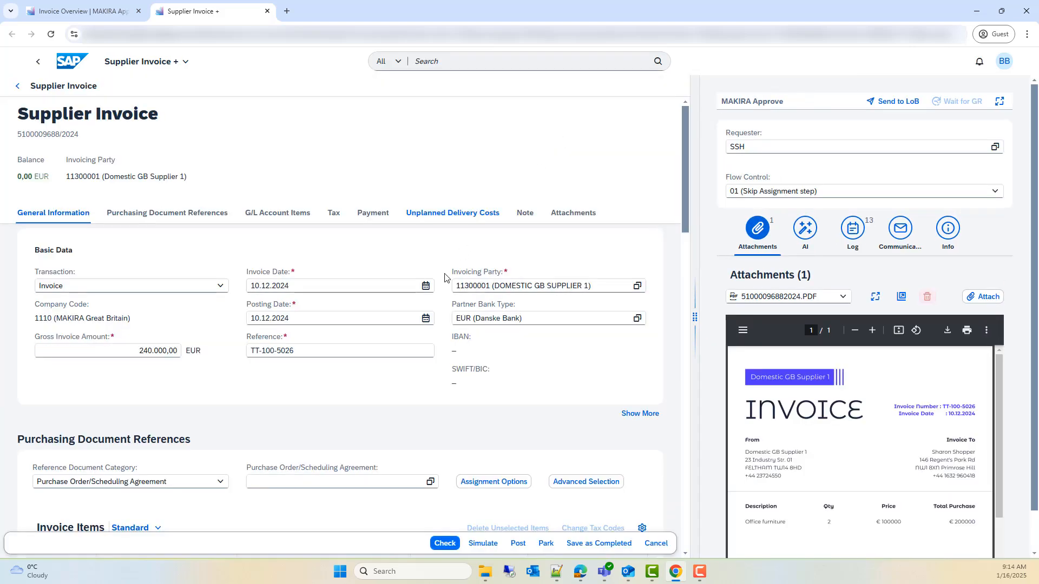
Step: Simulate the posting of the supplier invoice, return to it and save it as completed
click(483, 544)
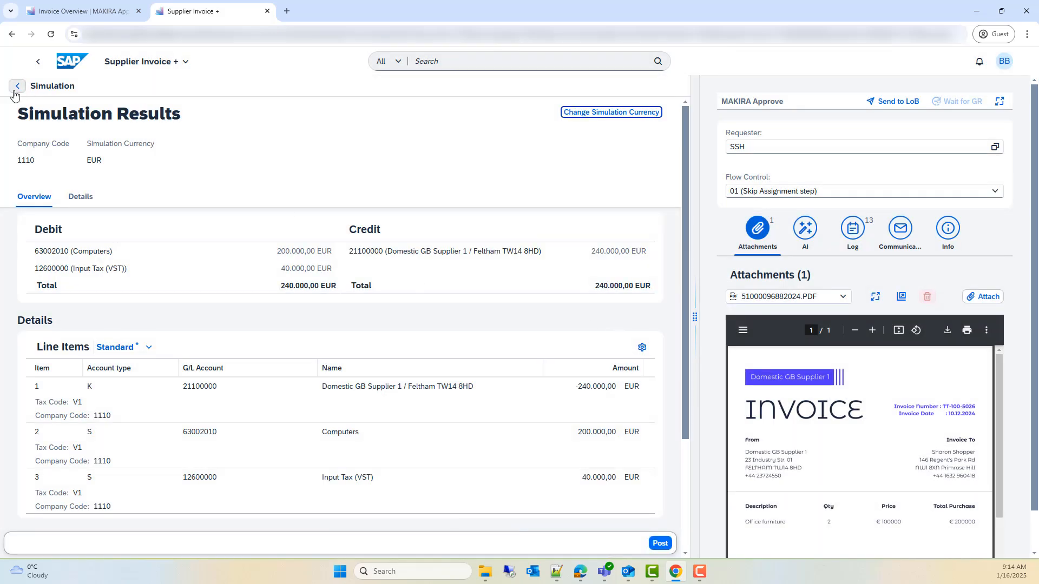
click(15, 89)
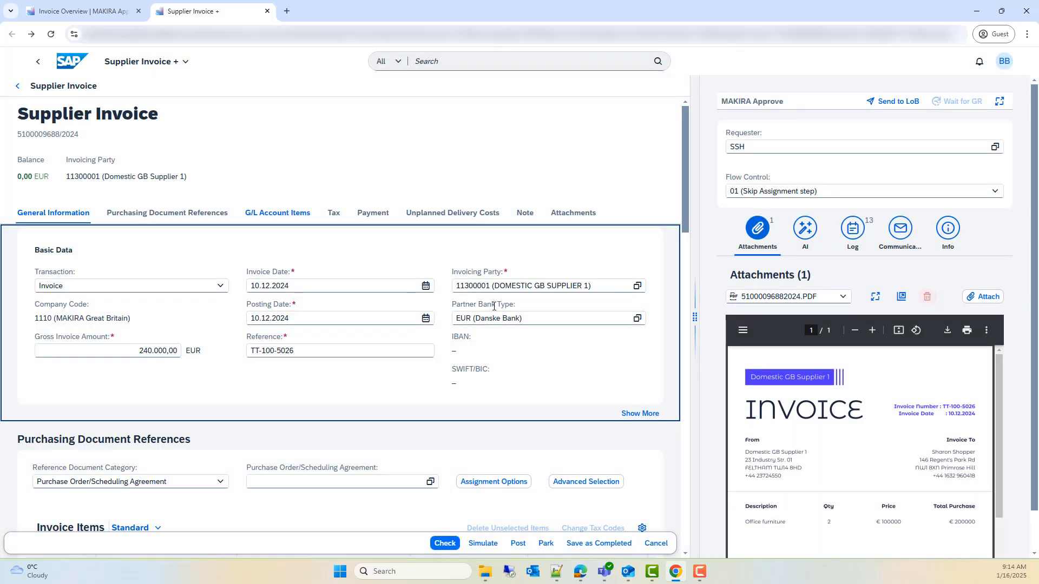
click(594, 544)
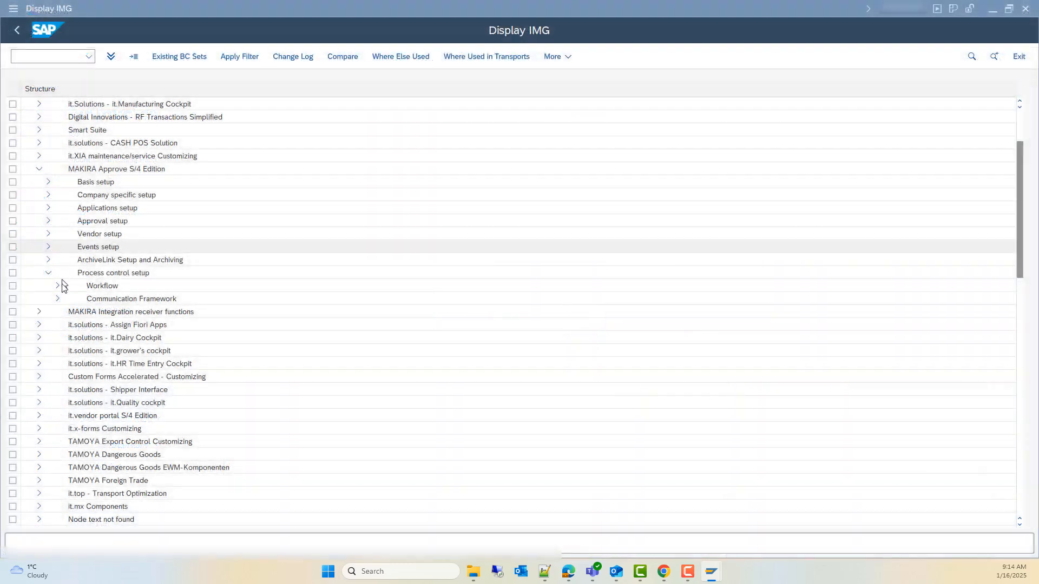
Step: In the SAP customizing, review the Communication Scenarios under Communication Framework, widening the Communication Channel column, and return to the structure
click(57, 299)
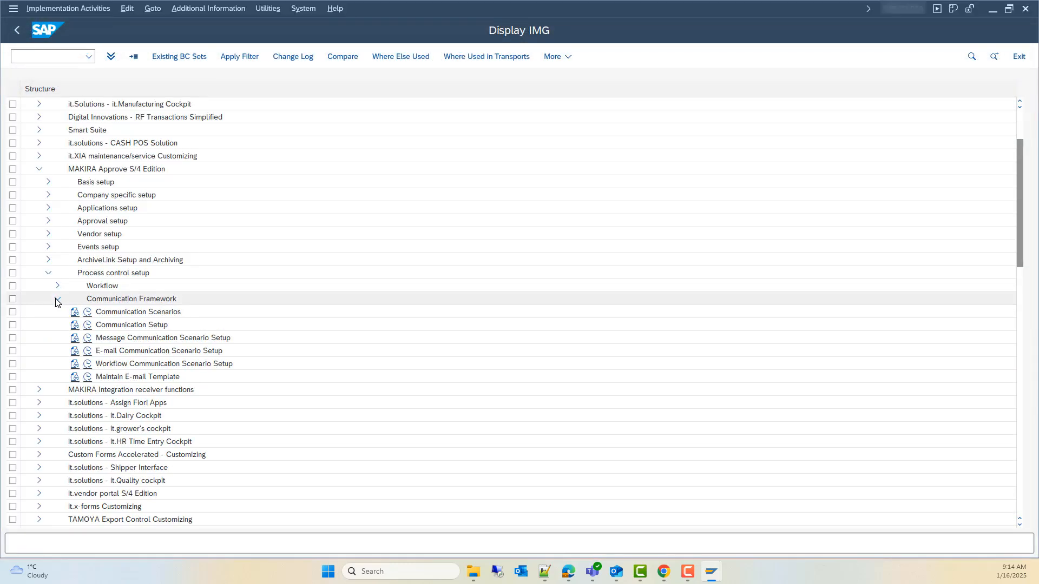
click(89, 313)
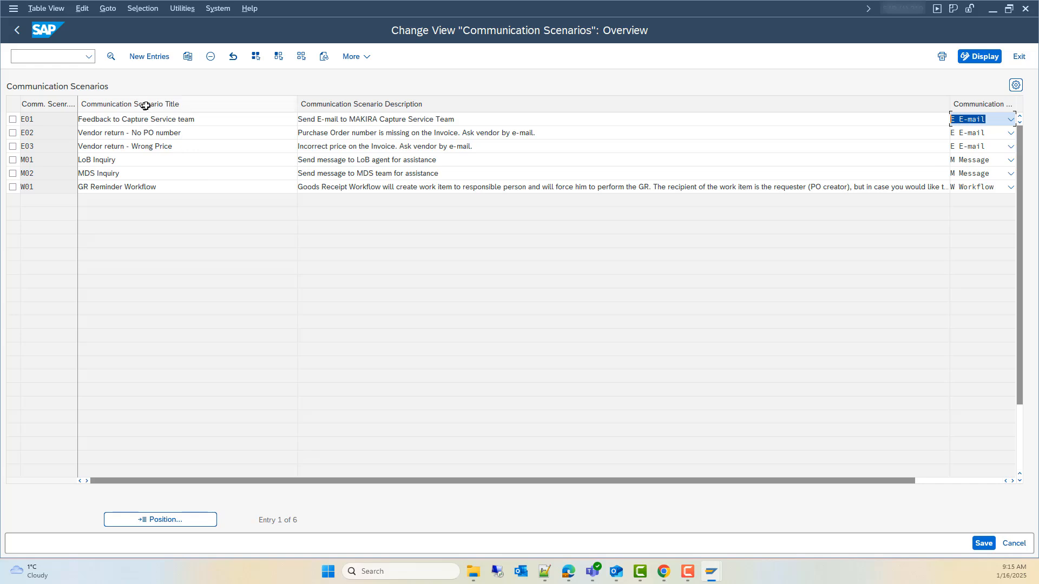
drag(950, 107, 900, 111)
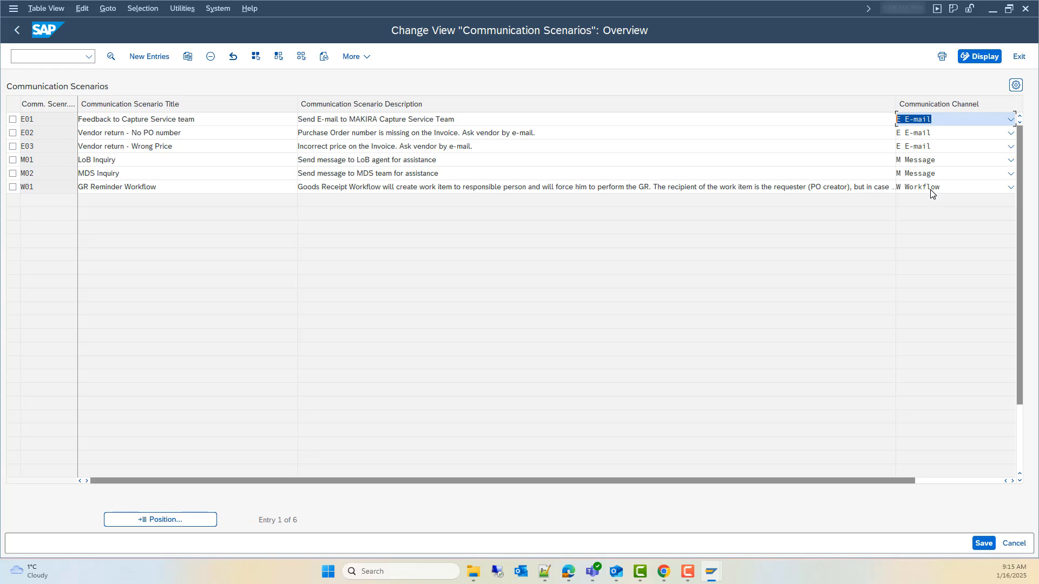
click(17, 30)
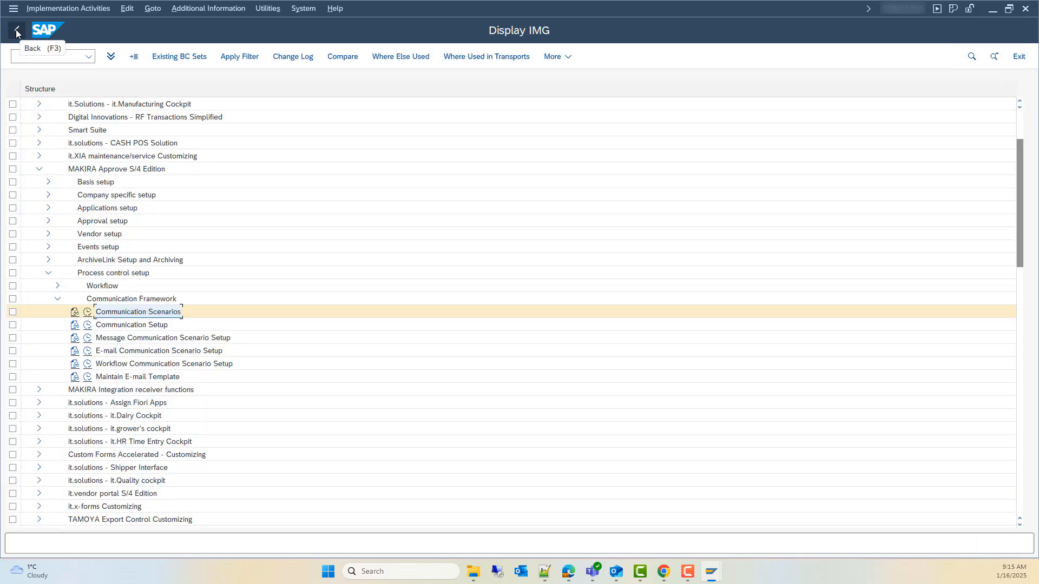
Step: Review the E-mail Communication Scenario Setup and display its template /ITAP/EMAIL_TO_VENDOR_NO_PO through Maintain E-mail Template
click(86, 351)
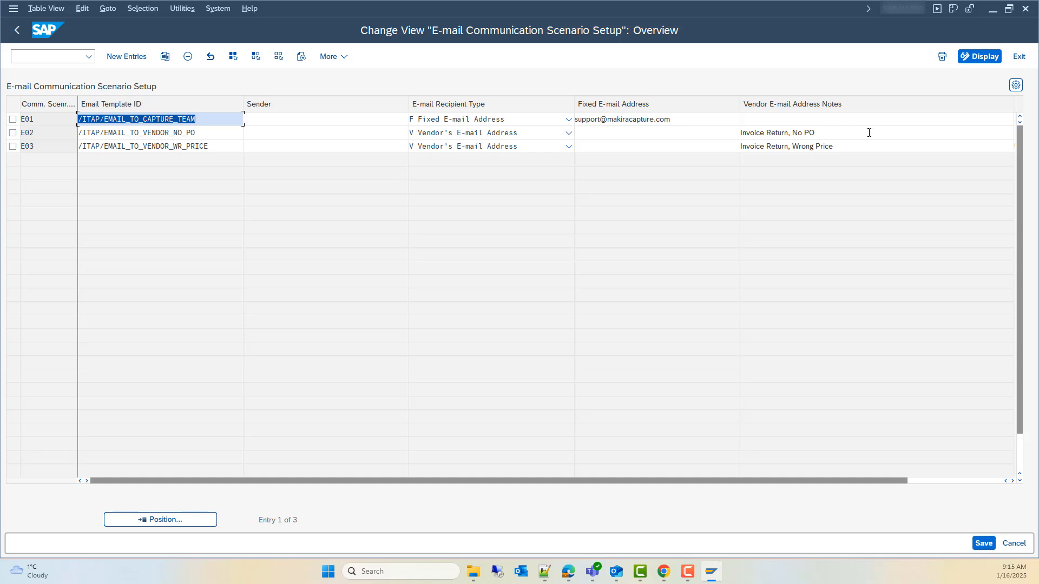
click(24, 33)
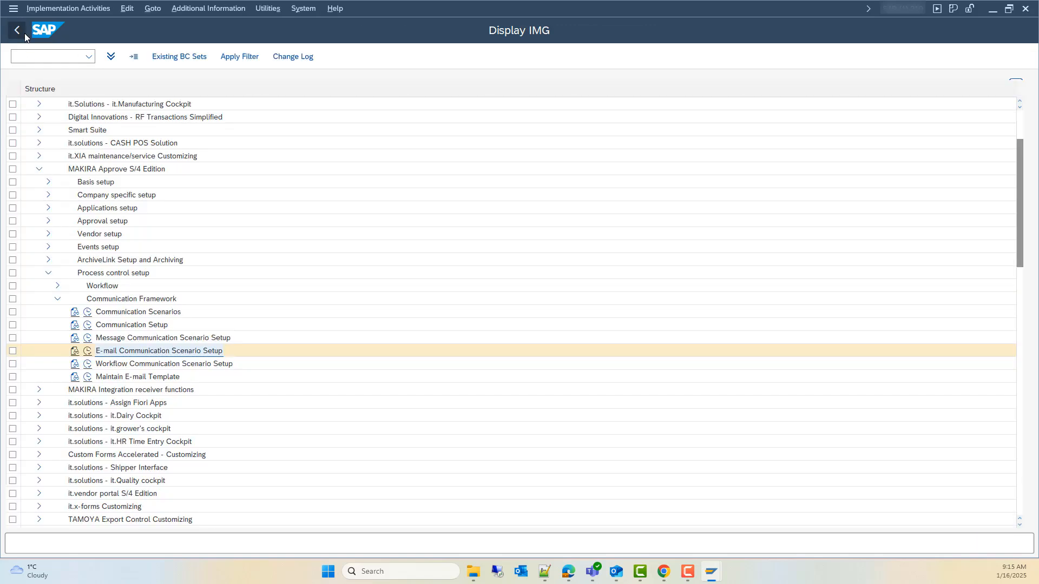
click(87, 378)
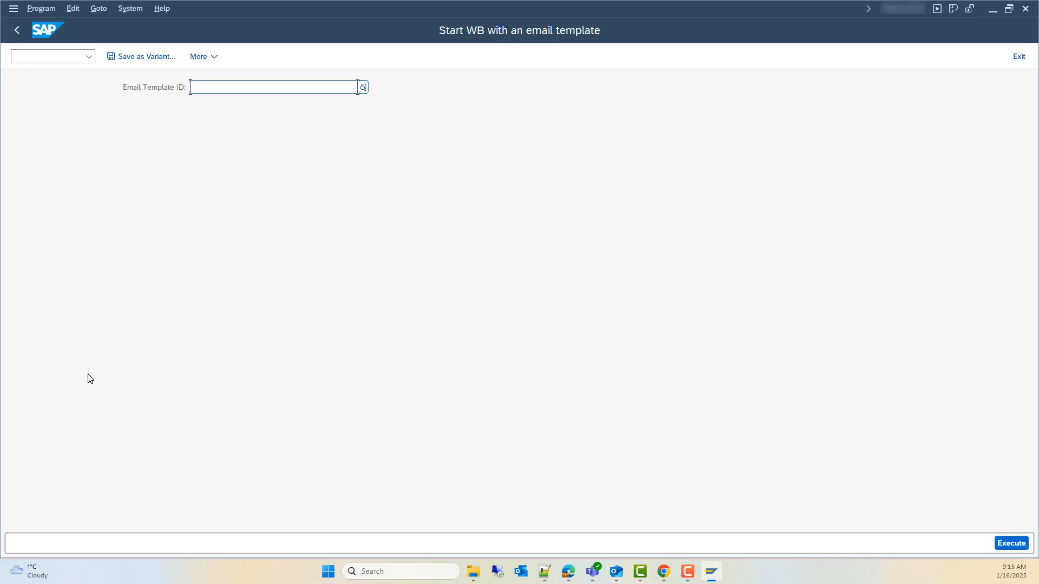
text(/ITAP/EMAIL_TO_VENDOR_NO_PO)
key(F8)
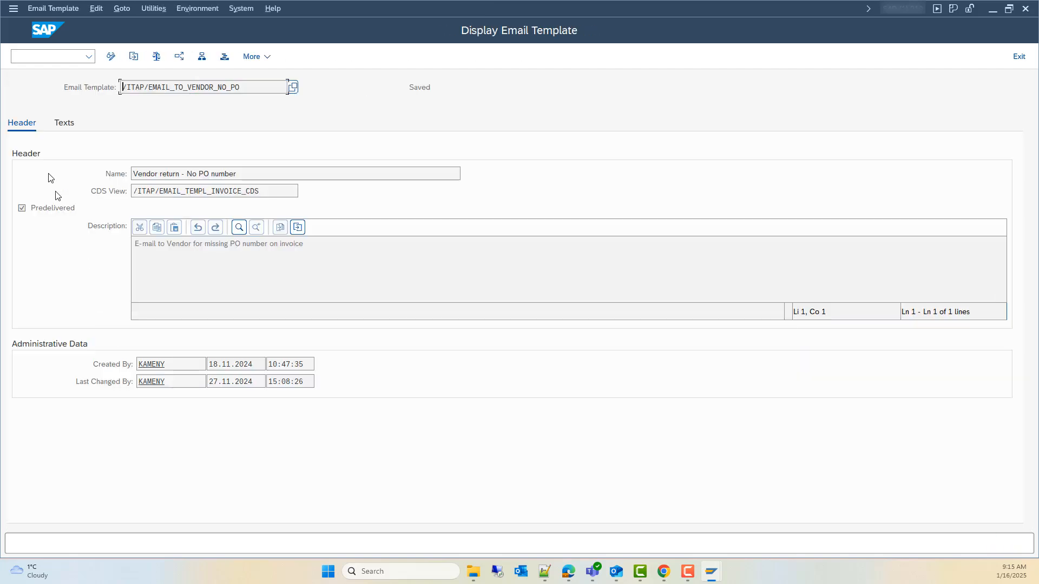
Step: Review the e-mail template's HTML and plain text bodies and open its preview
click(65, 125)
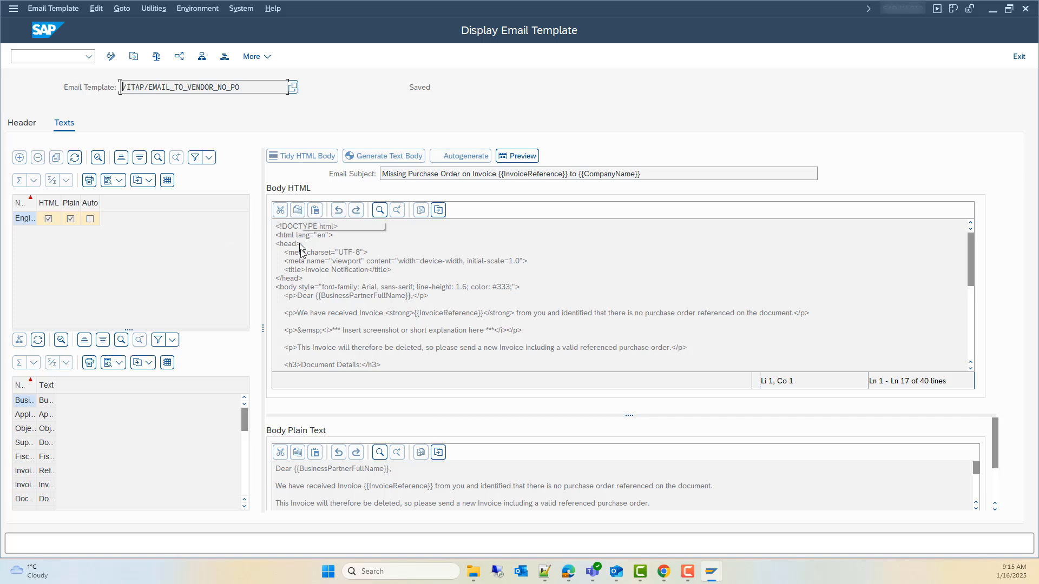
scroll(420, 291, down, 4)
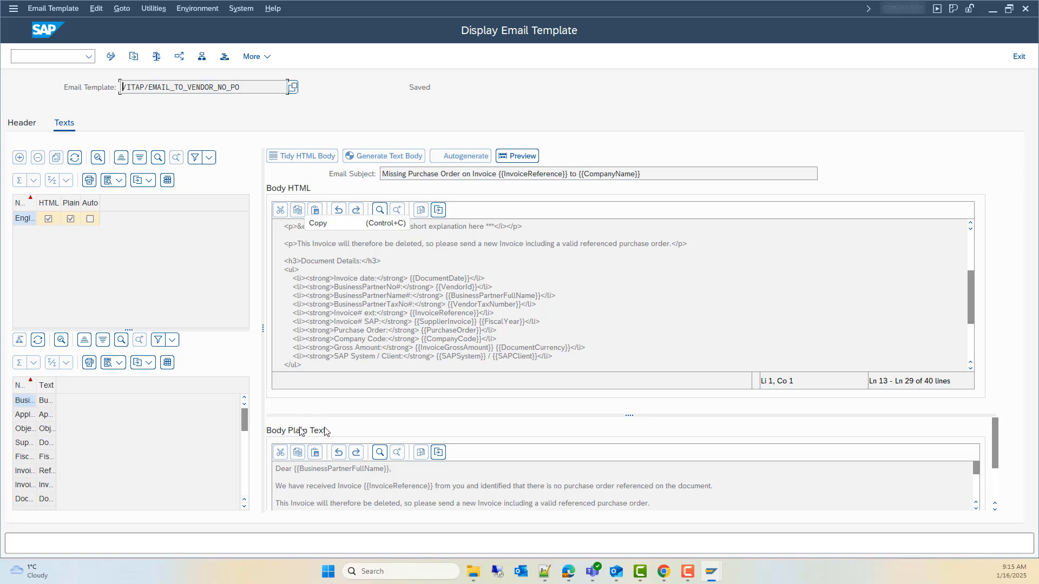
scroll(523, 484, down, 5)
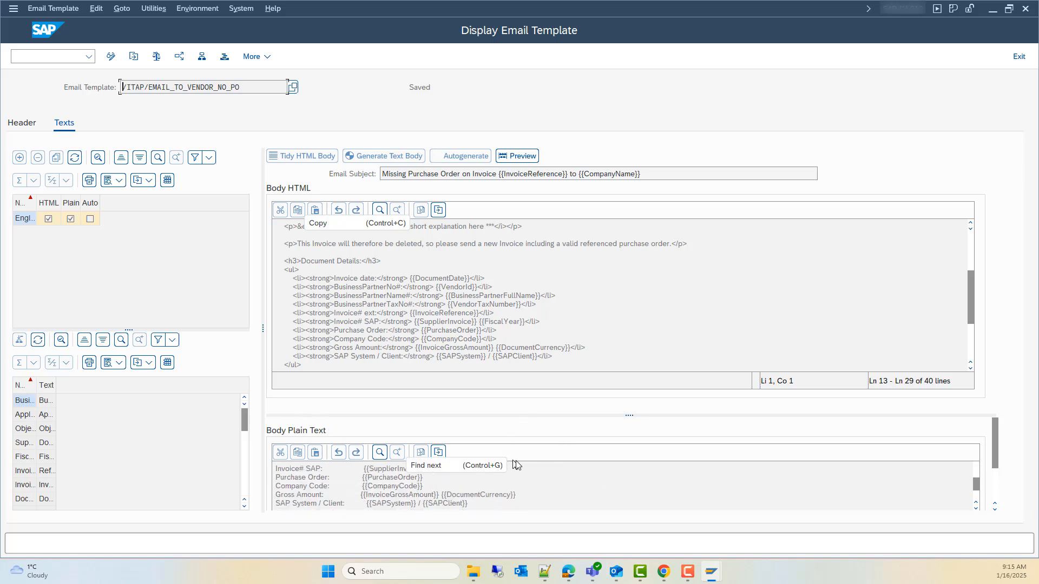
scroll(515, 465, down, 5)
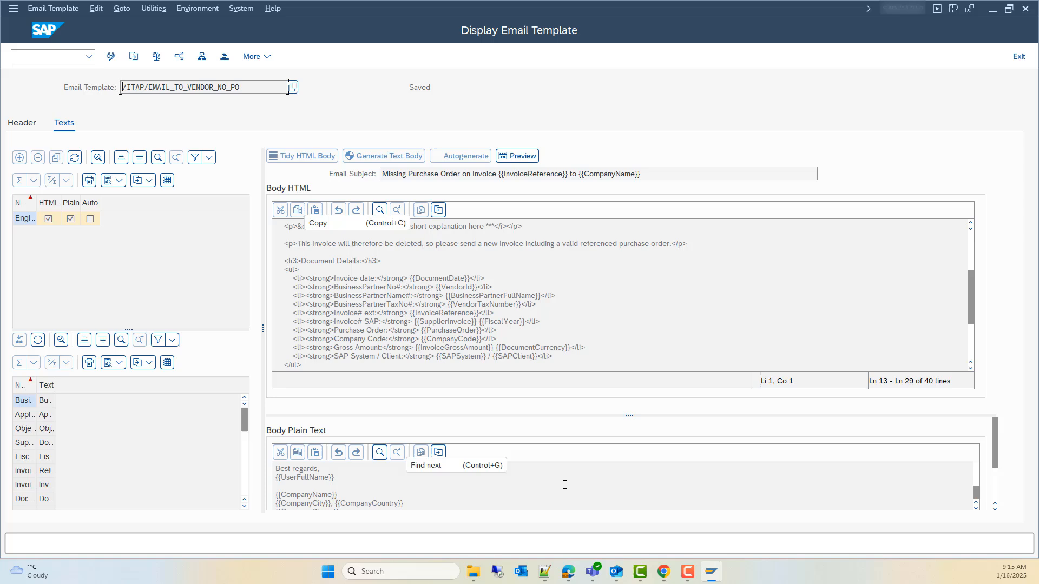
click(523, 156)
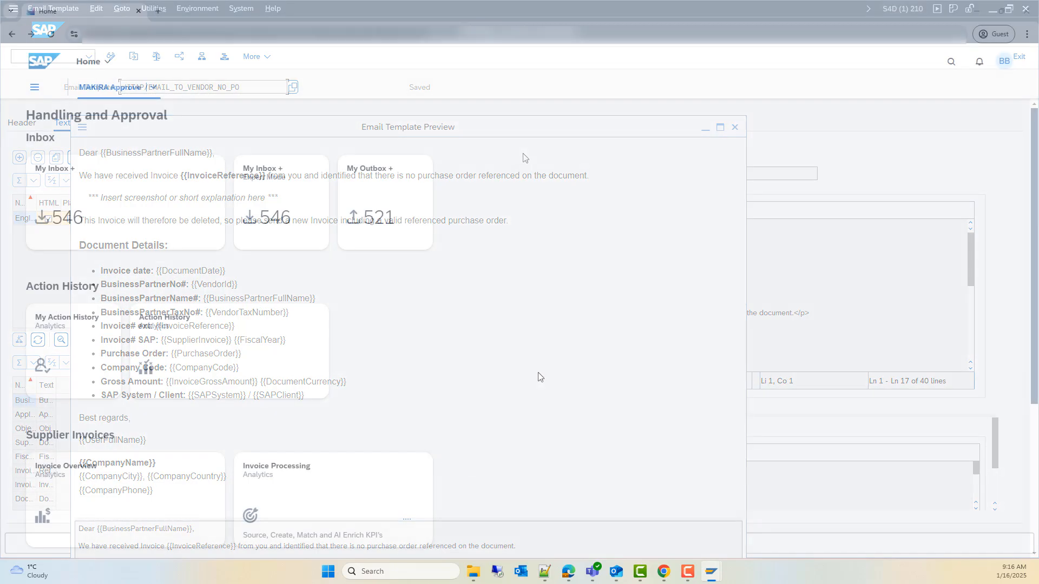
Step: Open My Inbox + from the launchpad and view the PDF attachment of the price variance task
click(142, 226)
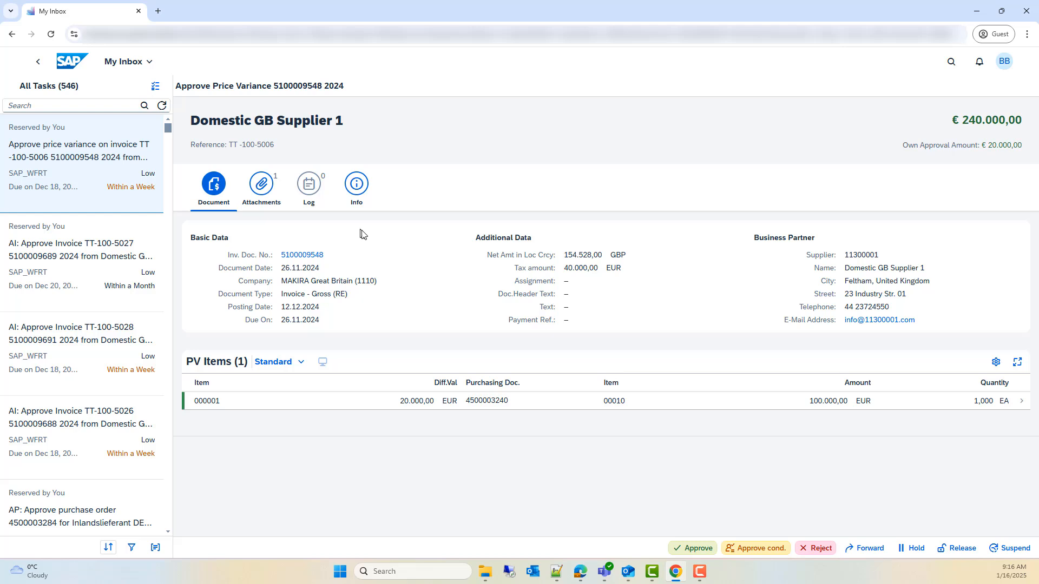
click(256, 188)
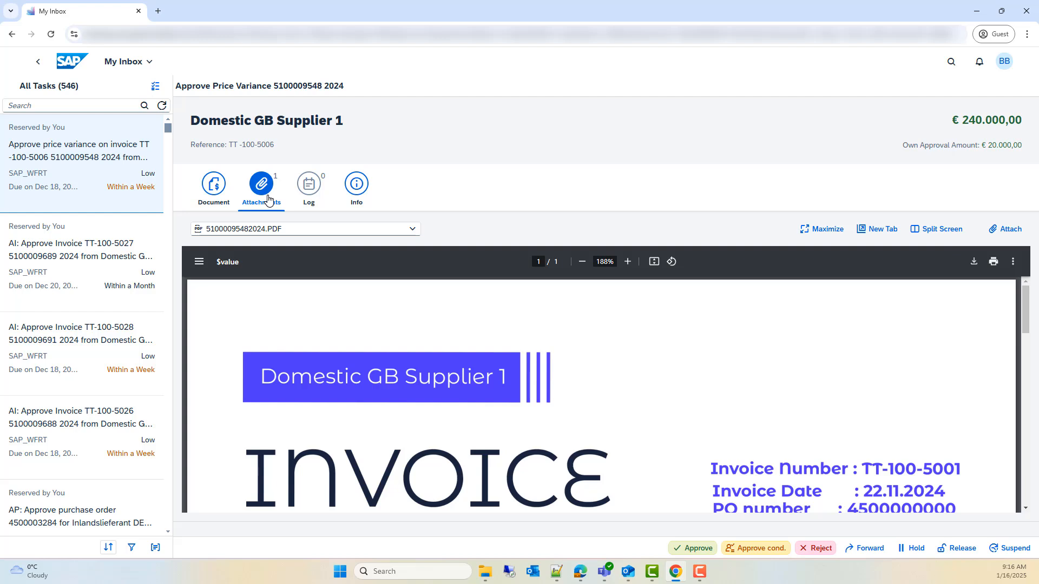
scroll(740, 413, down, 5)
scroll(746, 338, up, 5)
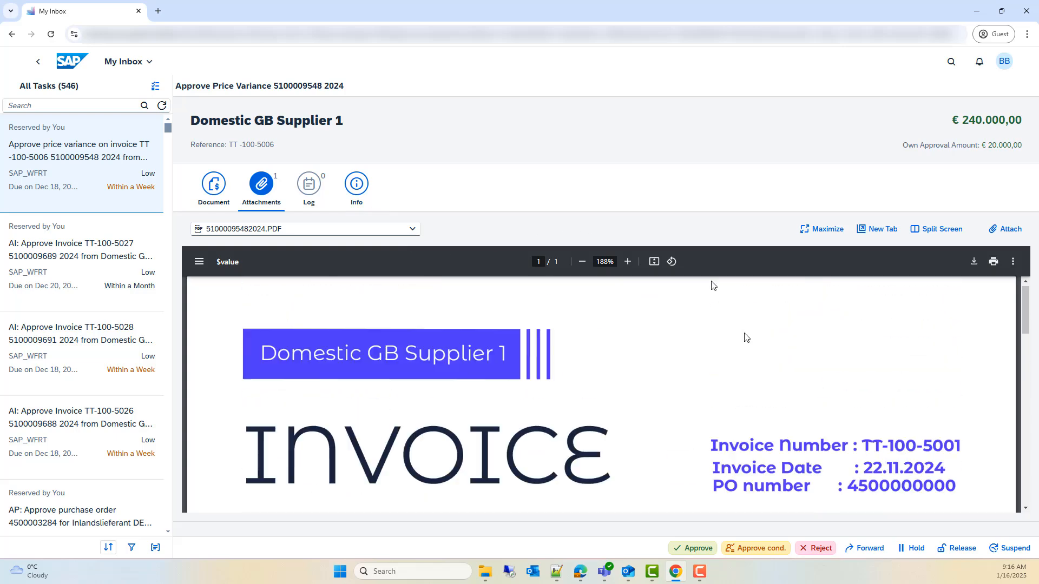
Step: Show the invoice attachment in split screen beside the task details and widen the attachment pane to examine it
click(942, 229)
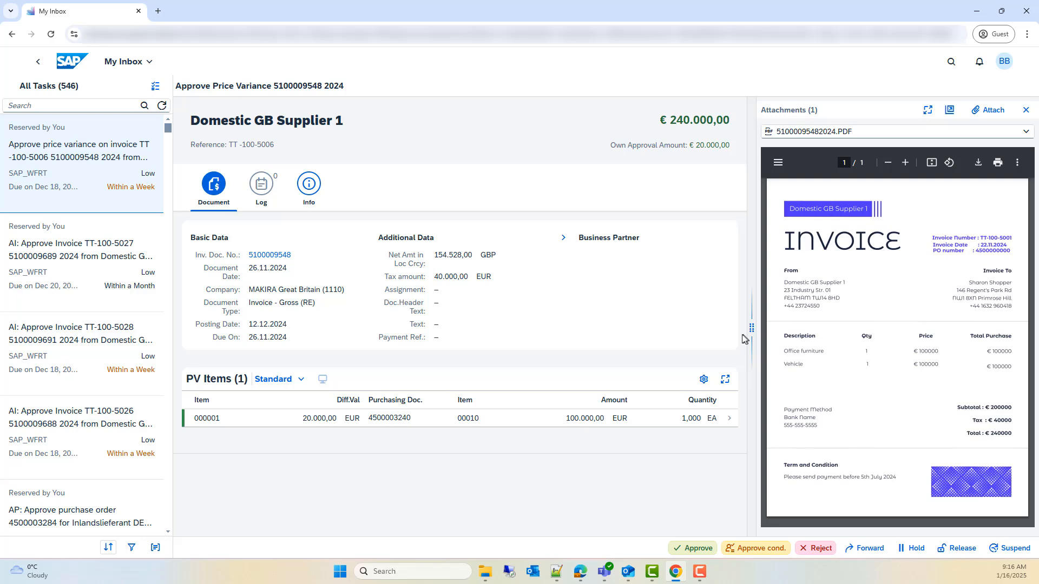
drag(747, 332, 718, 356)
scroll(908, 296, down, 1)
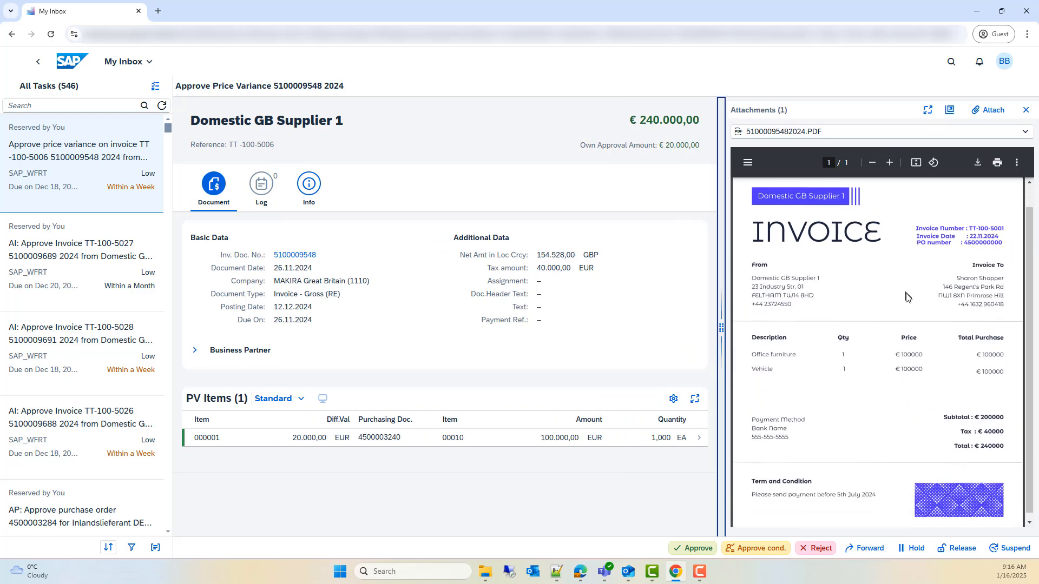
scroll(812, 368, up, 1)
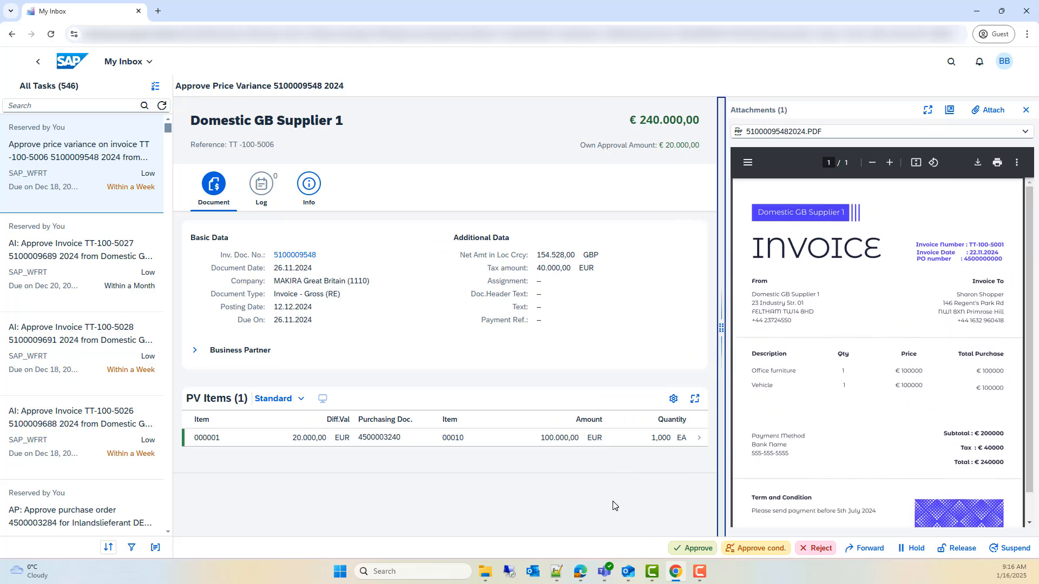
Step: Select the approval task for invoice TT-100-5027, close the split screen and select the price variance task again
click(120, 239)
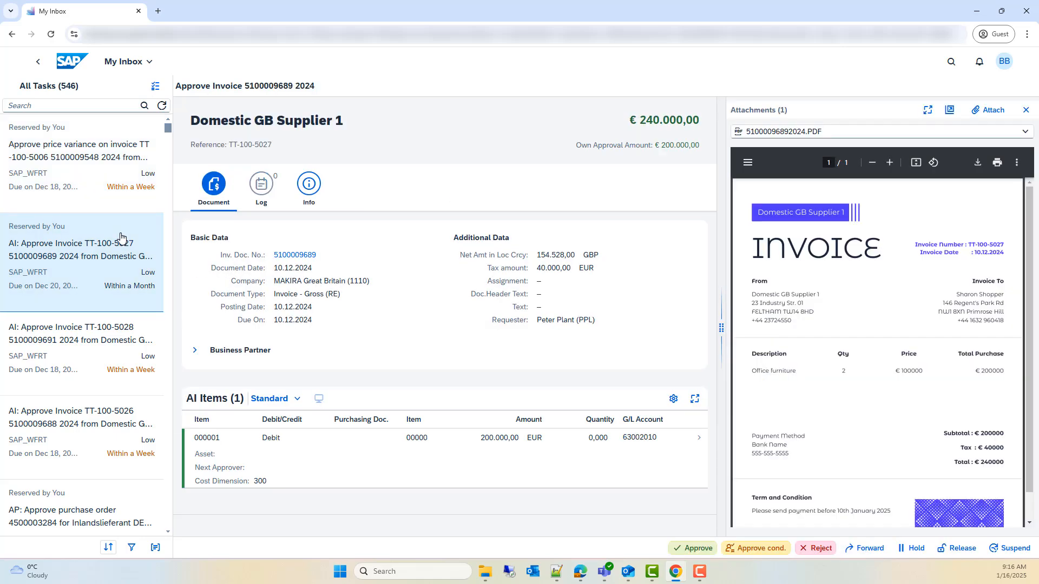
click(1025, 112)
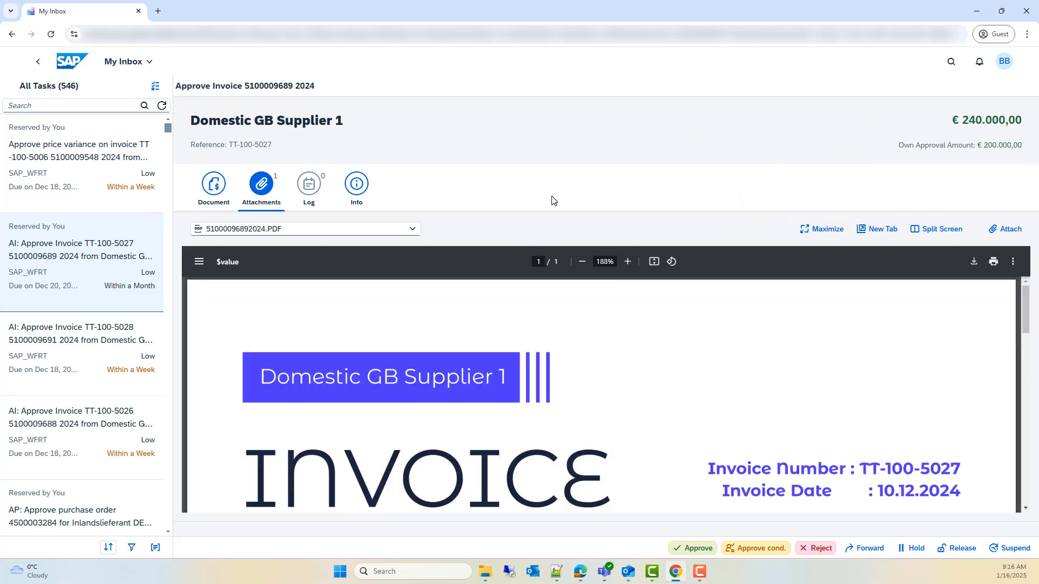
click(86, 178)
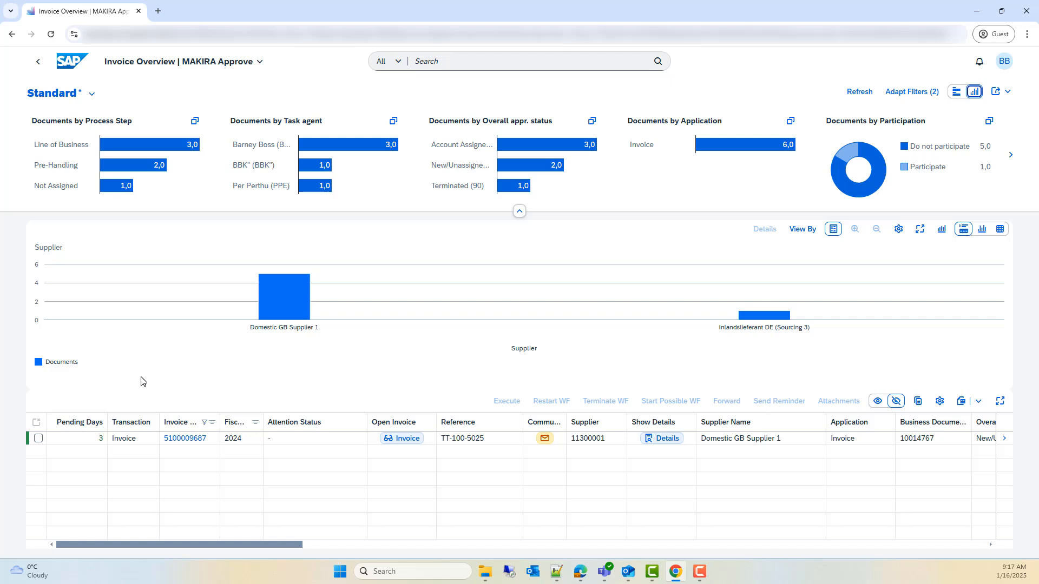
click(410, 440)
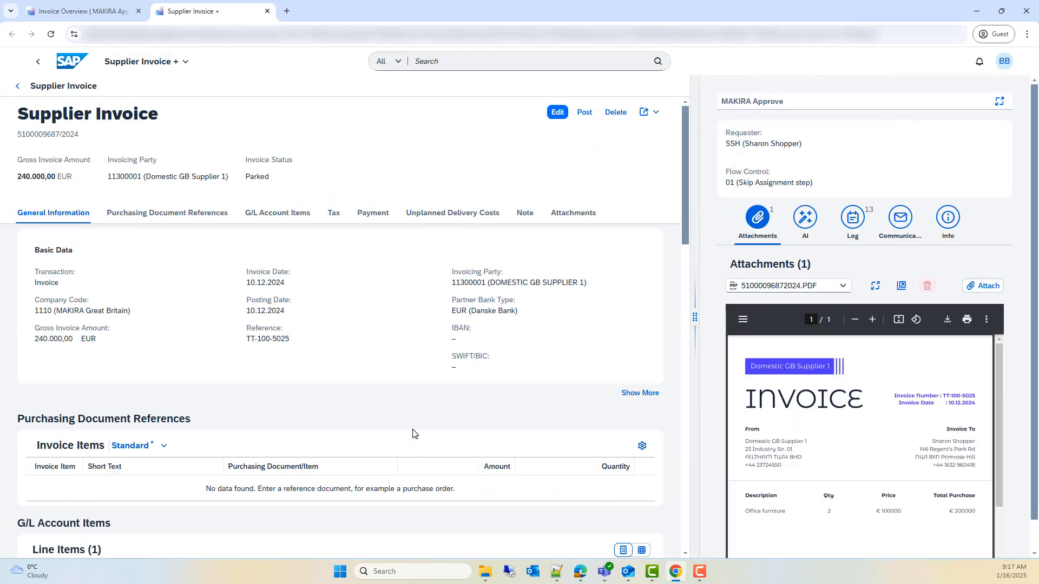
click(558, 112)
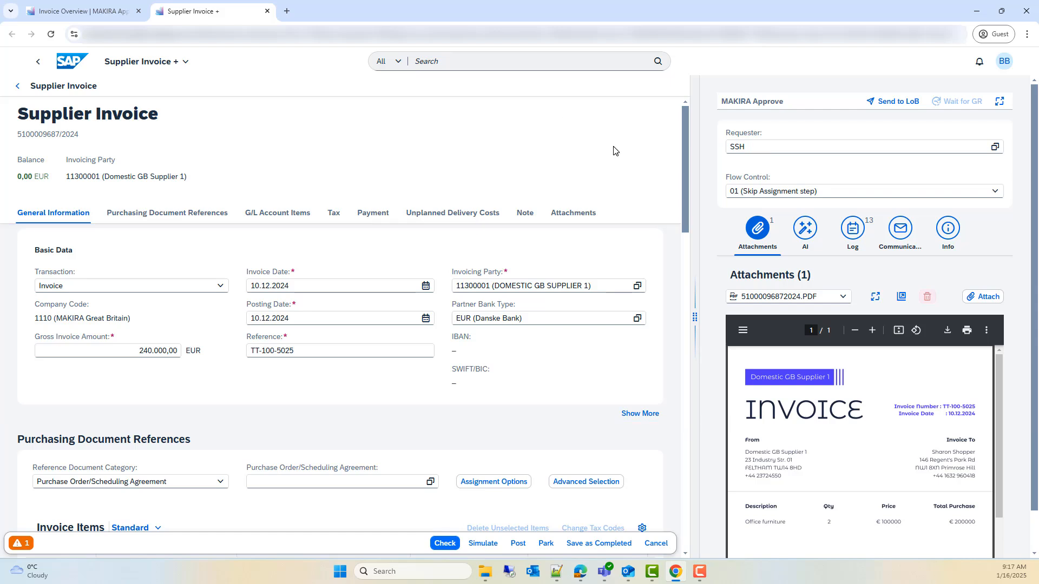
click(802, 152)
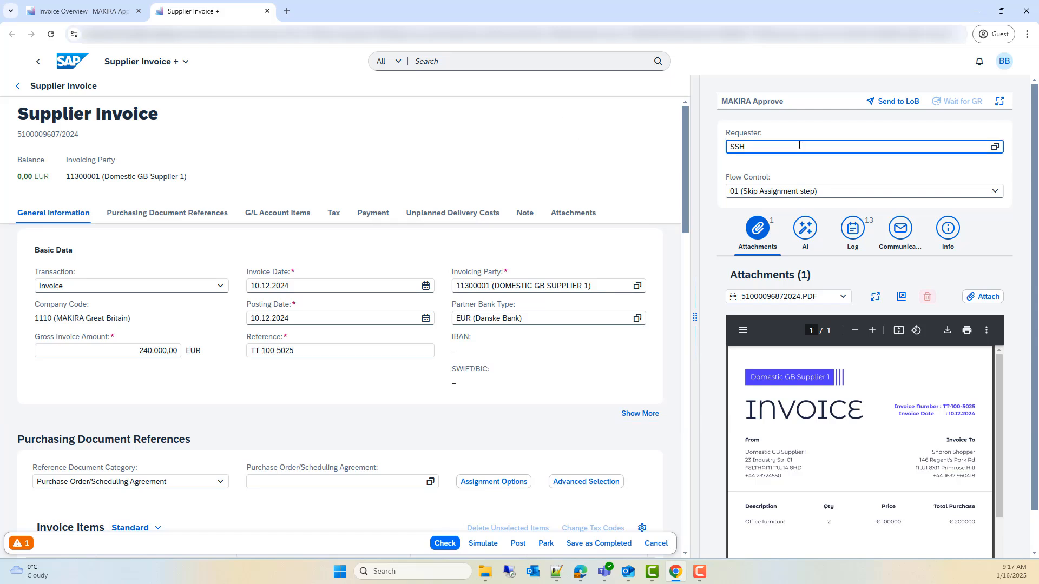
double_click(746, 150)
key(BackSpace)
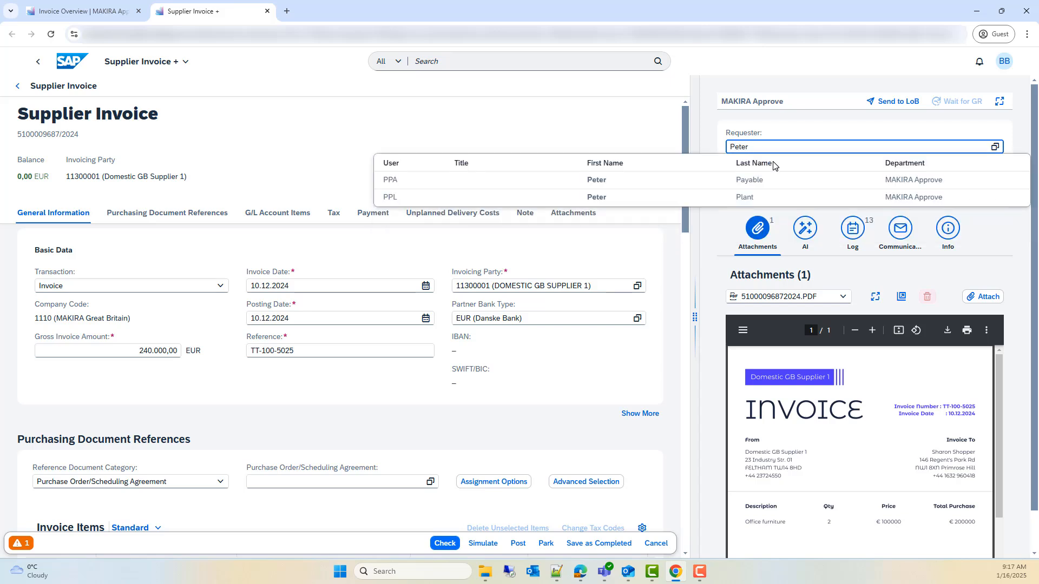
Step: Search for the requester by last name, then set the requester to user PPL
drag(773, 150, 718, 155)
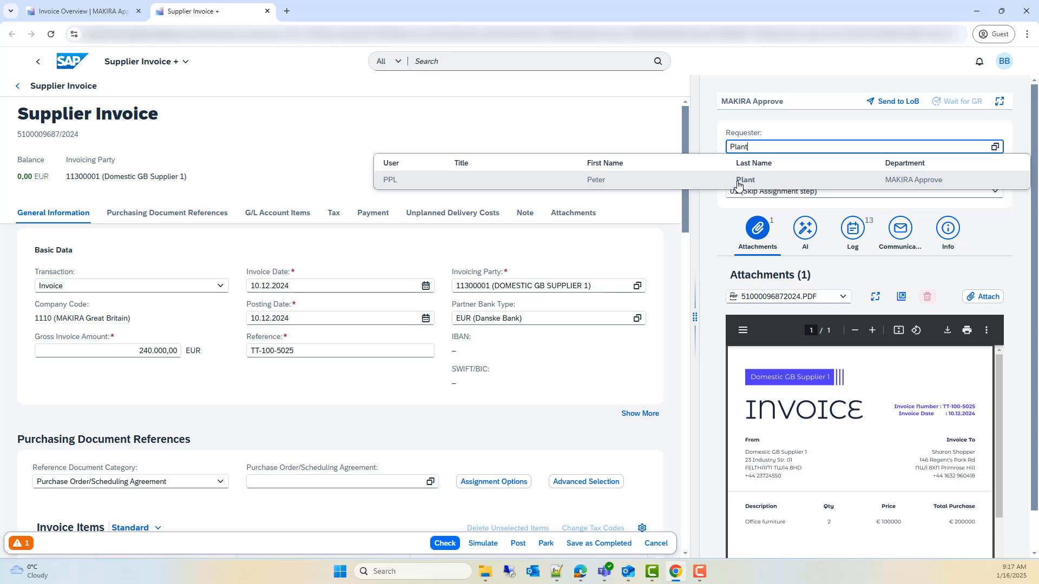
drag(773, 150, 705, 160)
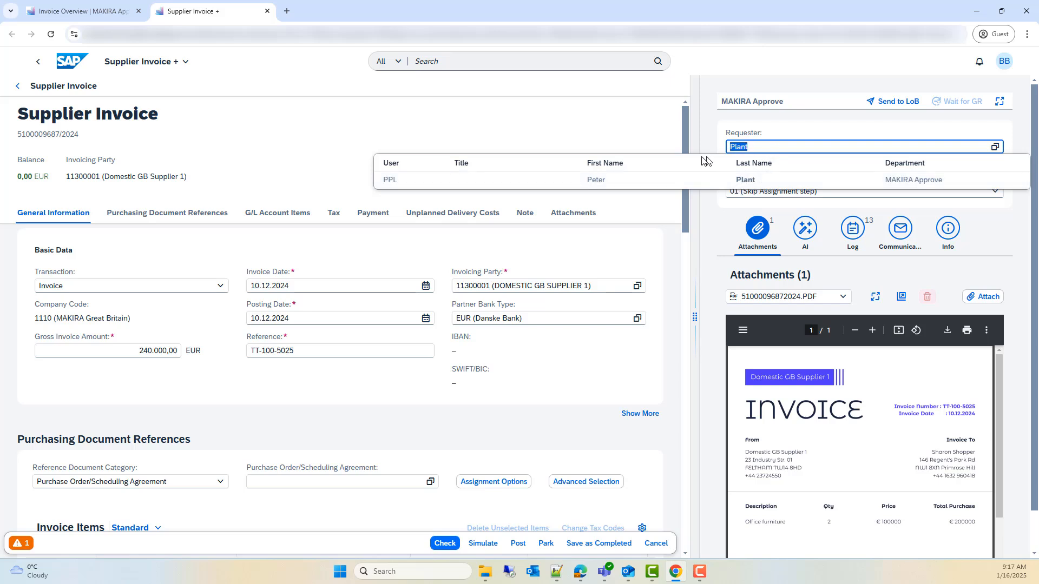
key(BackSpace)
text(PPL)
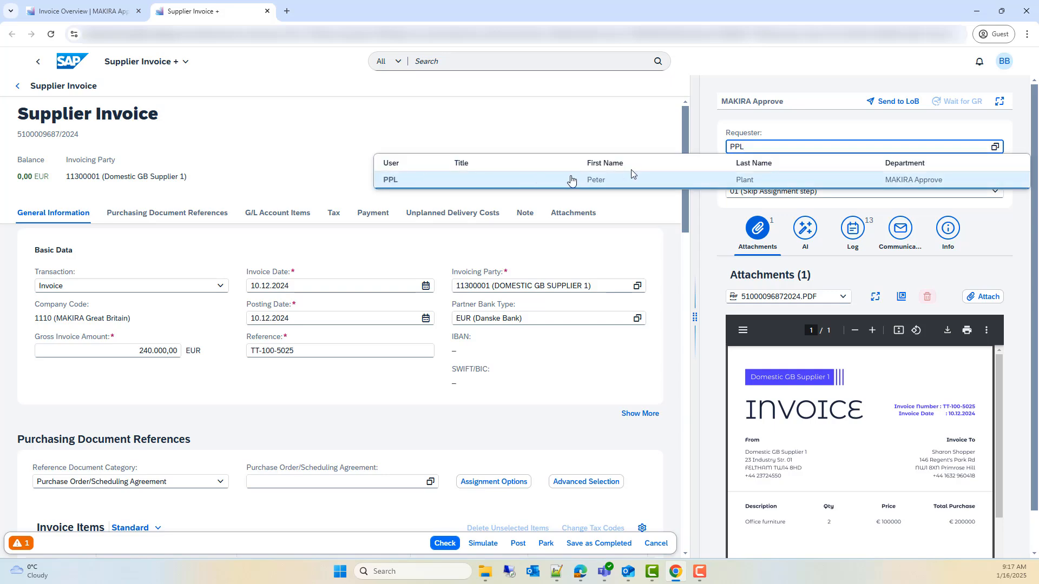
click(712, 146)
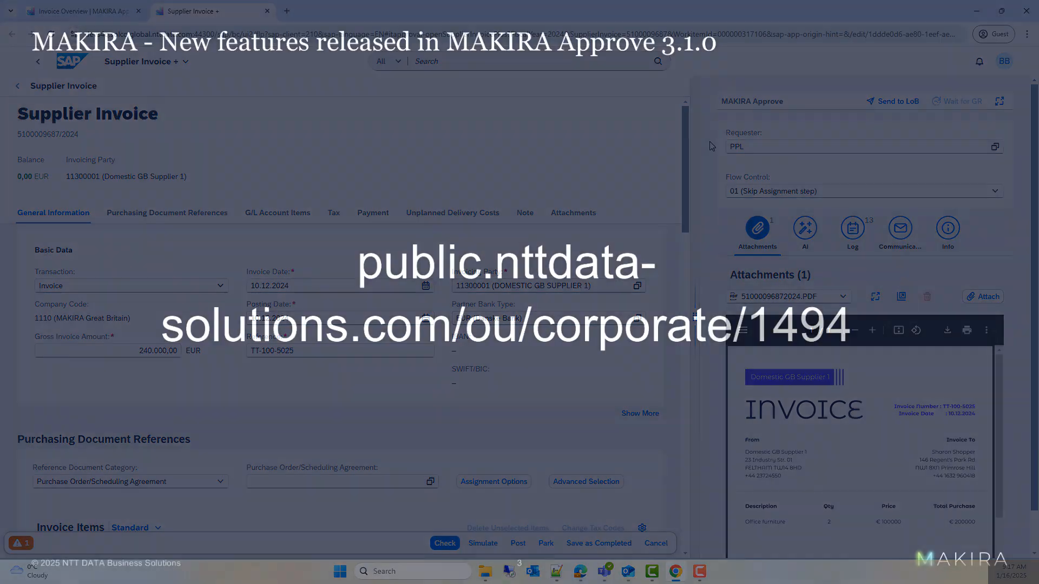